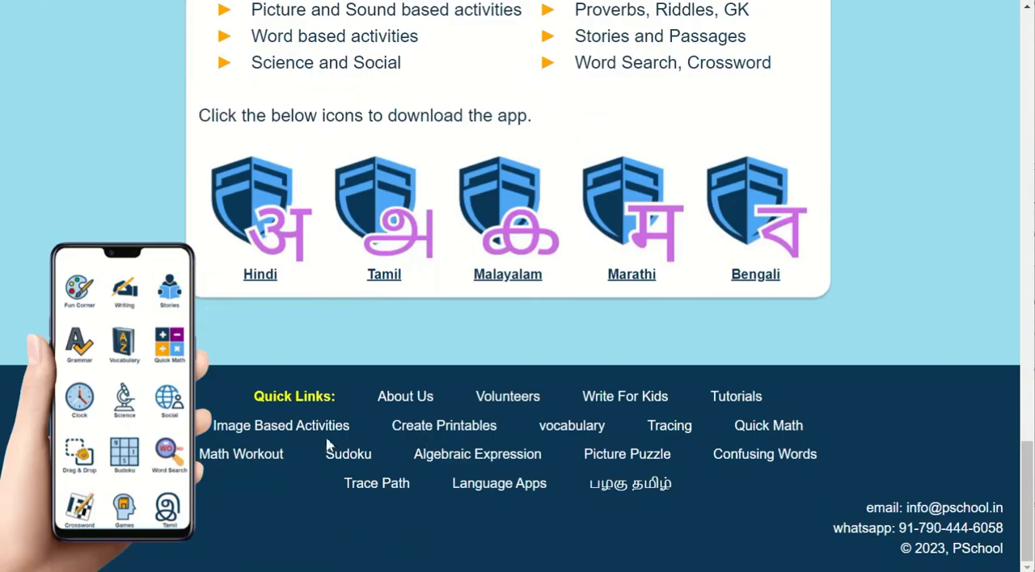
Open the printables creator, save a new Workout activity with its default settings and generate the PDF
{"action": "left_click", "coordinate": [446, 433]}
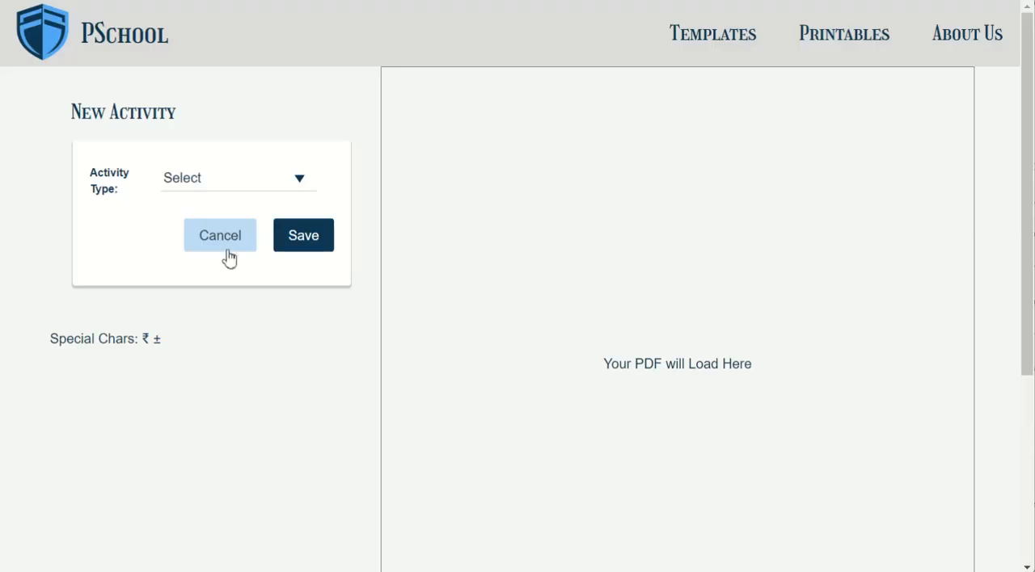
{"action": "left_click", "coordinate": [224, 181]}
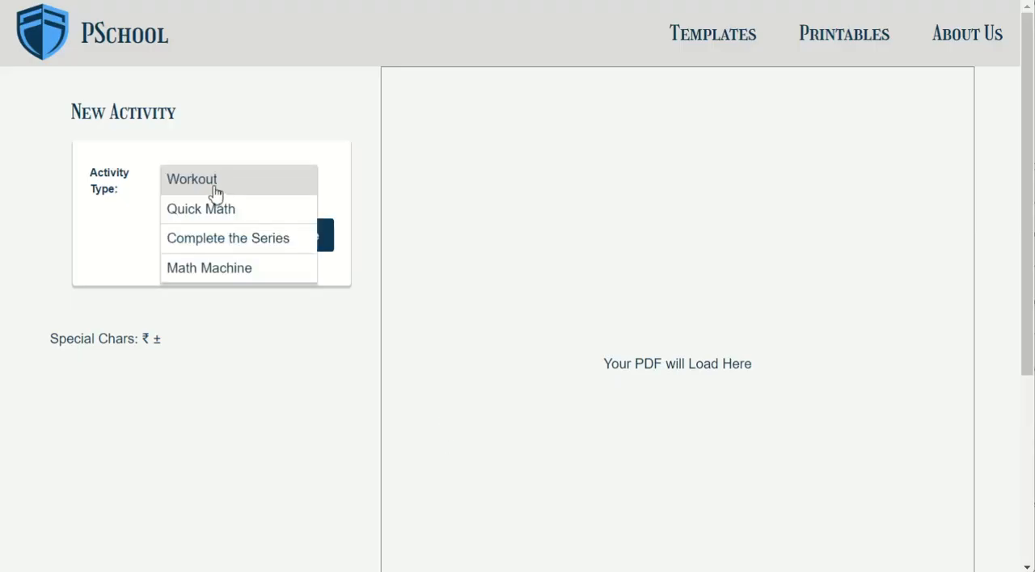
{"action": "left_click", "coordinate": [215, 188]}
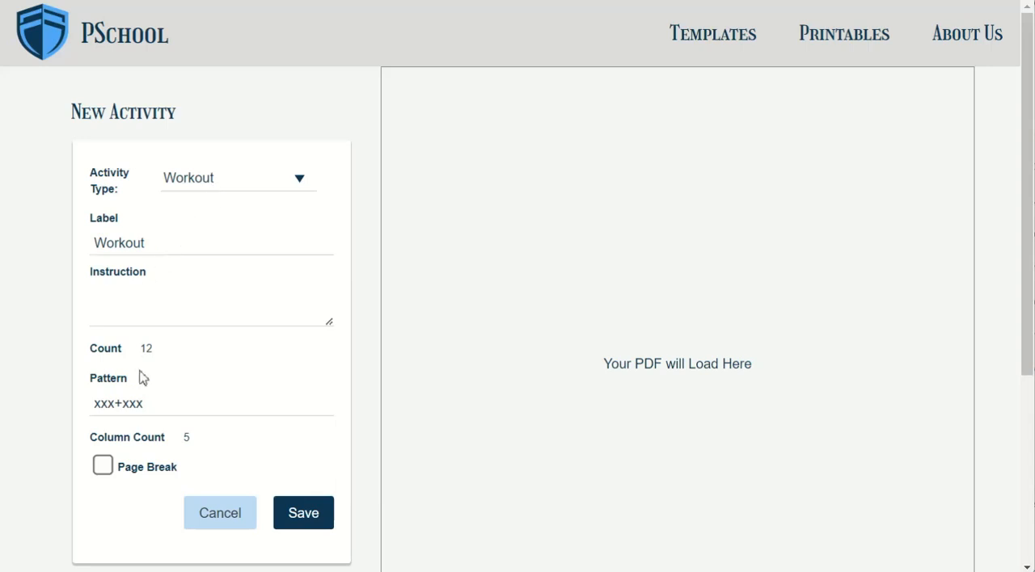
{"action": "left_click_drag", "start_coordinate": [164, 405], "coordinate": [87, 414]}
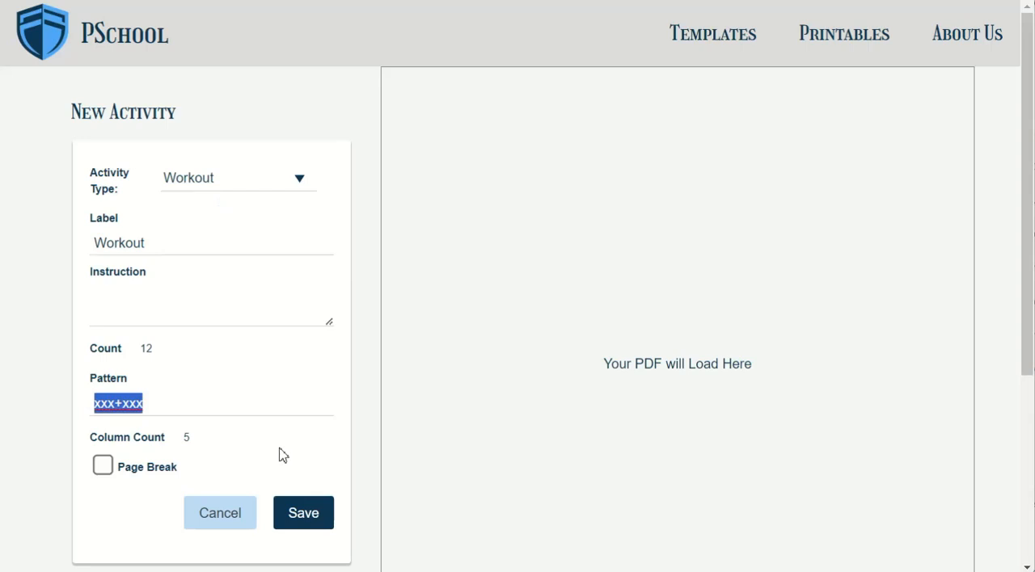
{"action": "left_click", "coordinate": [306, 523]}
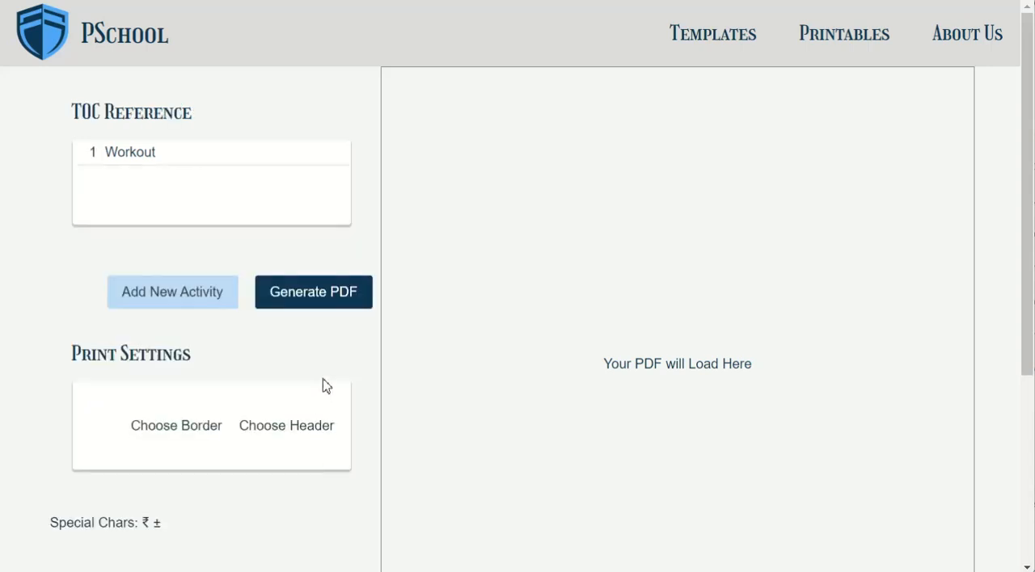
{"action": "left_click", "coordinate": [328, 299]}
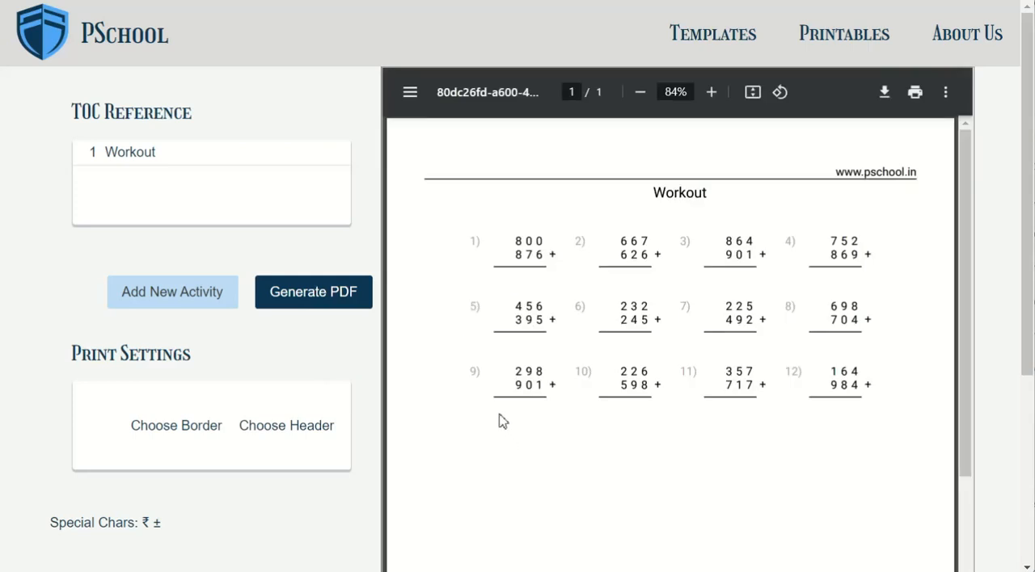
Edit the Workout activity to use the label Addition, a count of 32 and the pattern xxx+xxx+xxx
{"action": "left_click", "coordinate": [151, 160]}
{"action": "left_click", "coordinate": [172, 428]}
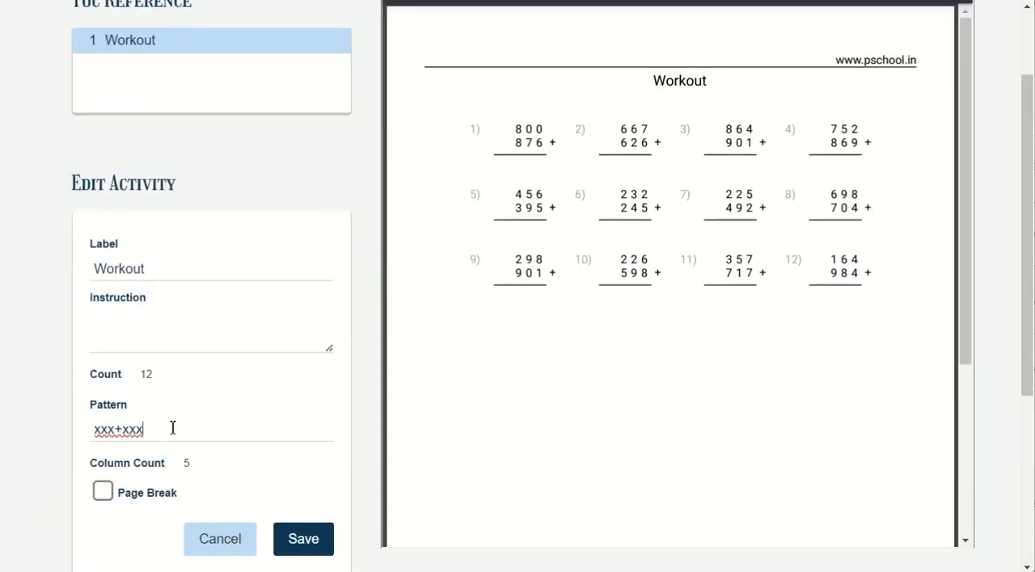
{"action": "type", "text": "xxx"}
{"action": "double_click", "coordinate": [132, 268]}
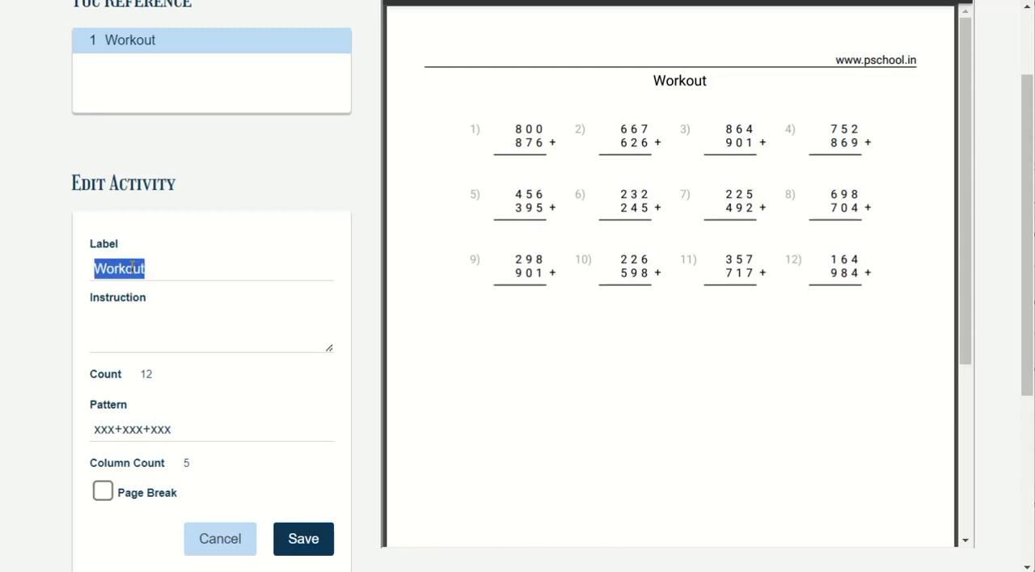
{"action": "type", "text": "Addition"}
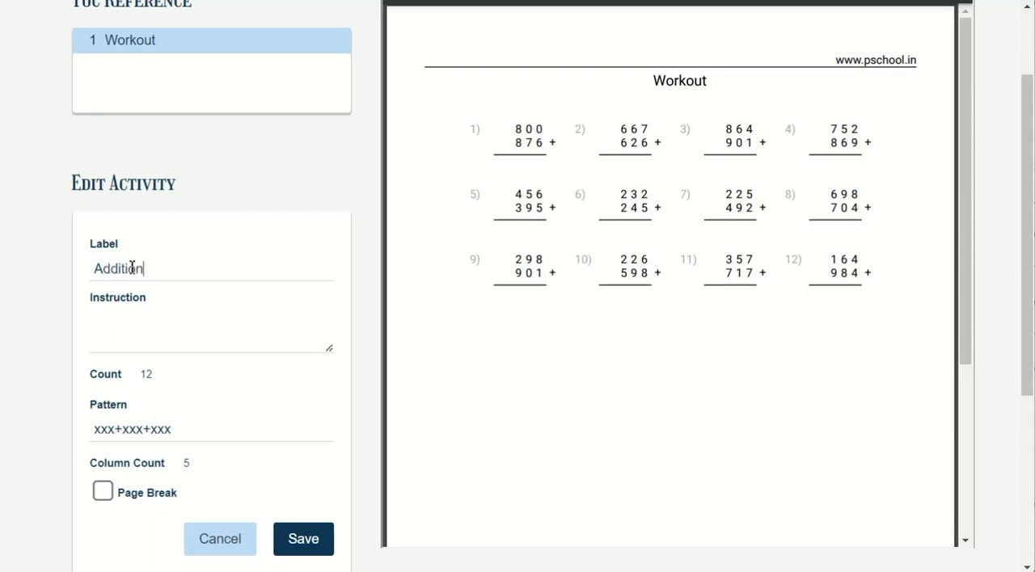
{"action": "left_click", "coordinate": [146, 376]}
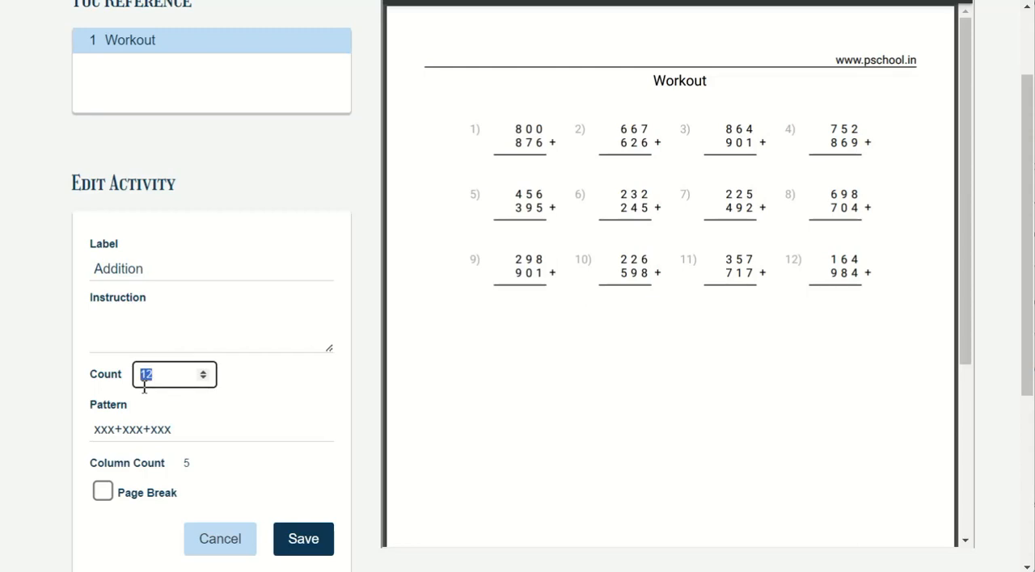
{"action": "type", "text": "32"}
{"action": "left_click", "coordinate": [295, 541]}
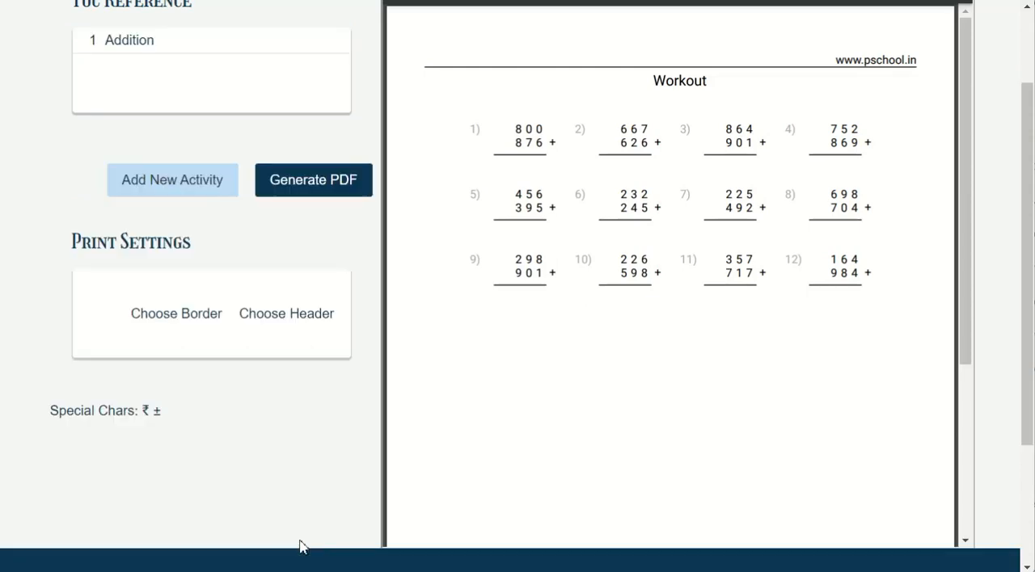
Regenerate the PDF and look through the Addition problems
{"action": "left_click", "coordinate": [322, 200]}
{"action": "scroll", "coordinate": [586, 373], "scroll_direction": "down", "scroll_amount": 3}
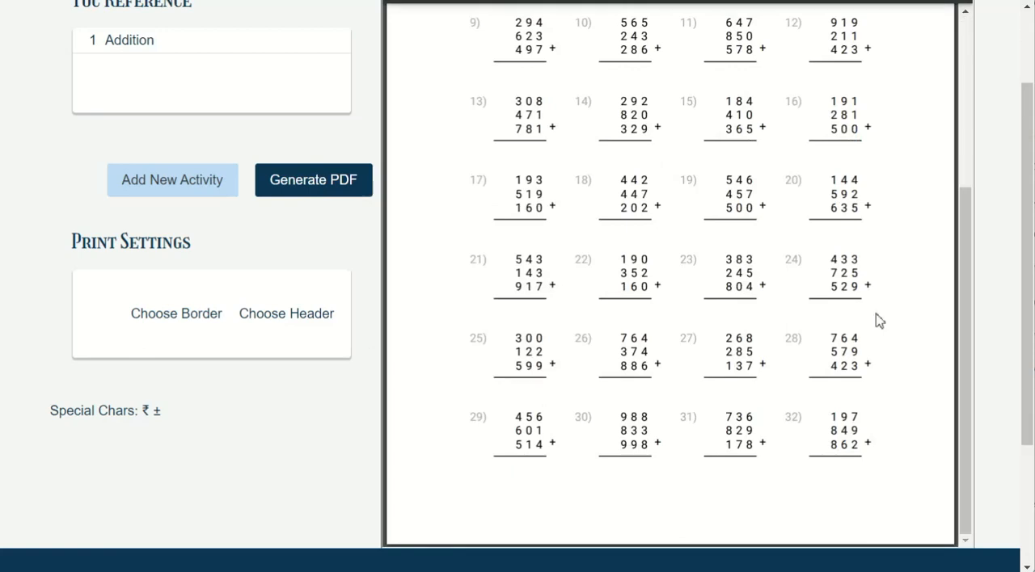
{"action": "scroll", "coordinate": [310, 344], "scroll_direction": "up", "scroll_amount": 2}
Start a second activity of type Workout and label it Subtraction
{"action": "left_click", "coordinate": [195, 293]}
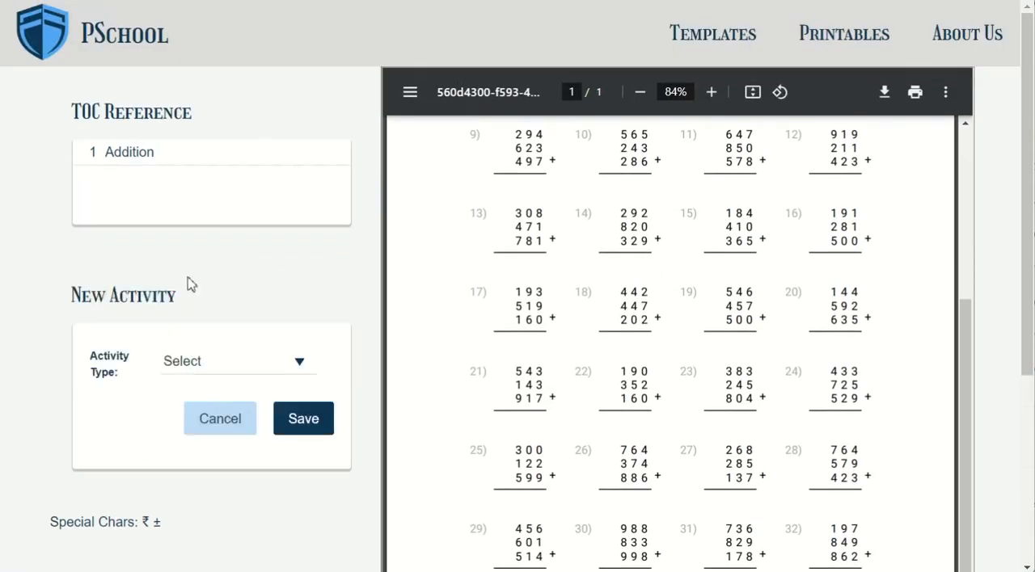
{"action": "left_click", "coordinate": [202, 364]}
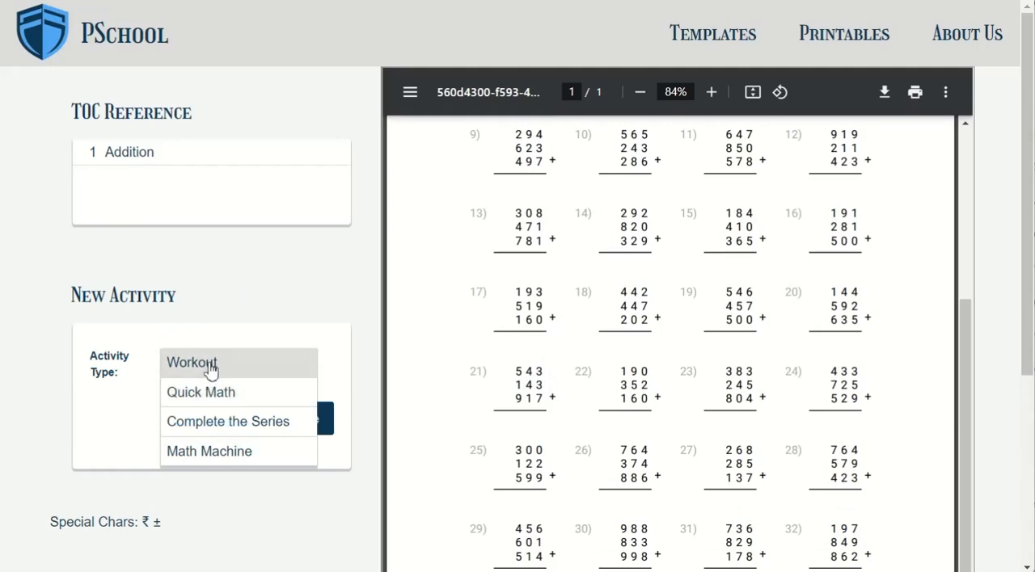
{"action": "left_click", "coordinate": [208, 367]}
{"action": "double_click", "coordinate": [154, 423]}
{"action": "type", "text": "Subtraction"}
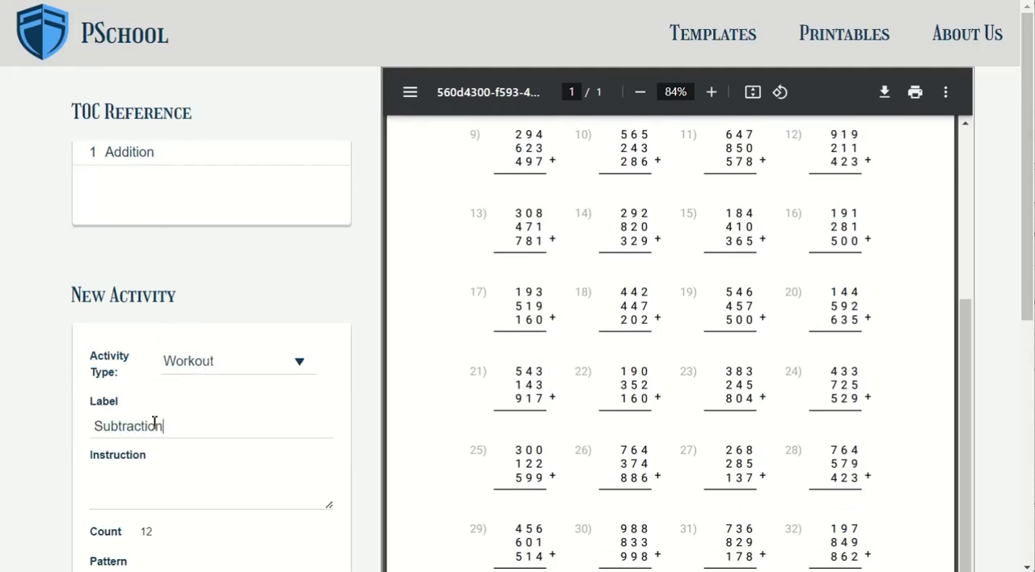
Save the new Subtraction activity with the pattern xxxx-xxxx and regenerate the PDF
{"action": "left_click_drag", "start_coordinate": [1025, 244], "coordinate": [711, 334]}
{"action": "left_click", "coordinate": [118, 402]}
{"action": "type", "text": "xxxx+xxx"}
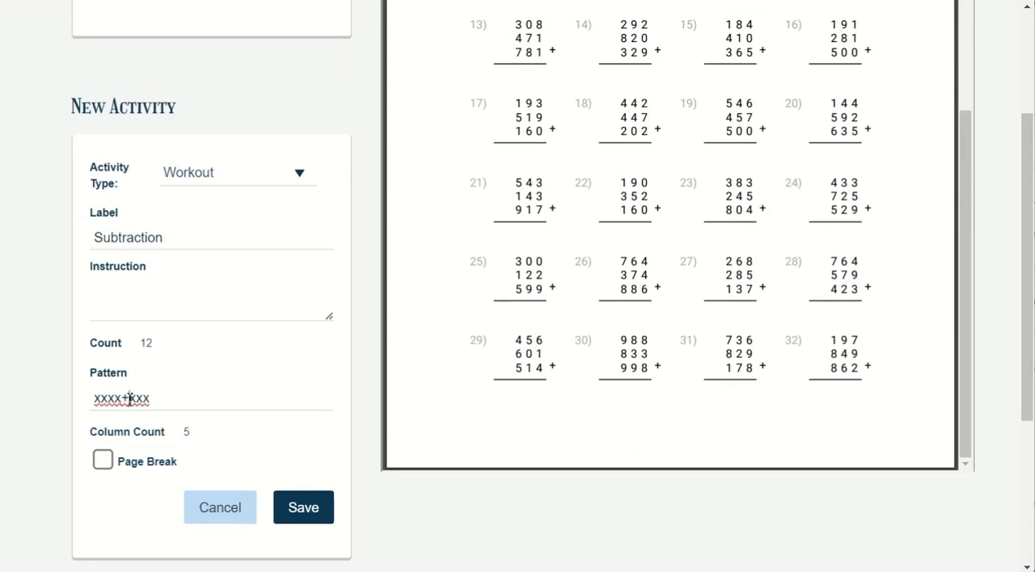
{"action": "key", "text": "BackSpace"}
{"action": "type", "text": "-x"}
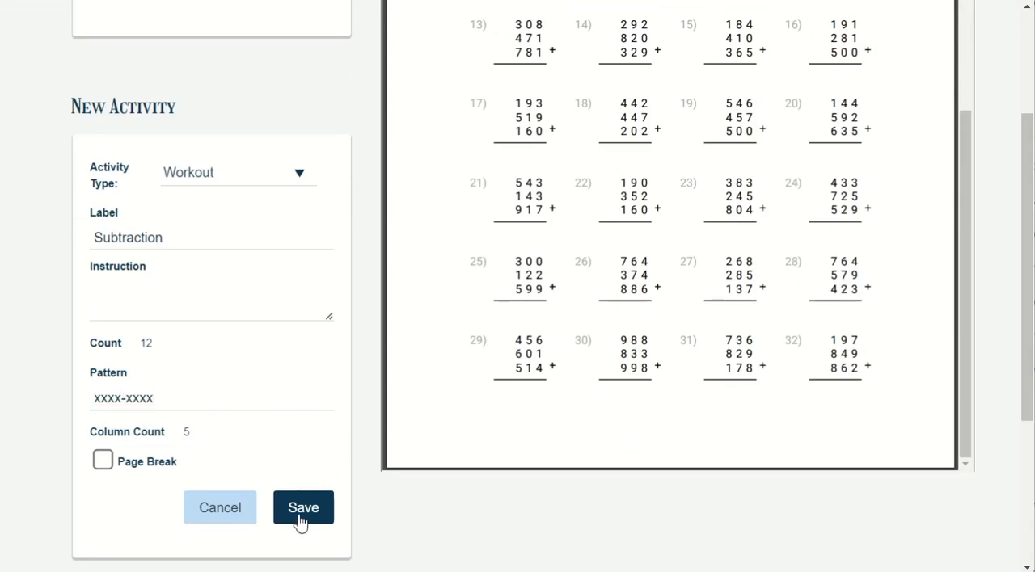
{"action": "left_click", "coordinate": [301, 512]}
{"action": "left_click", "coordinate": [316, 113]}
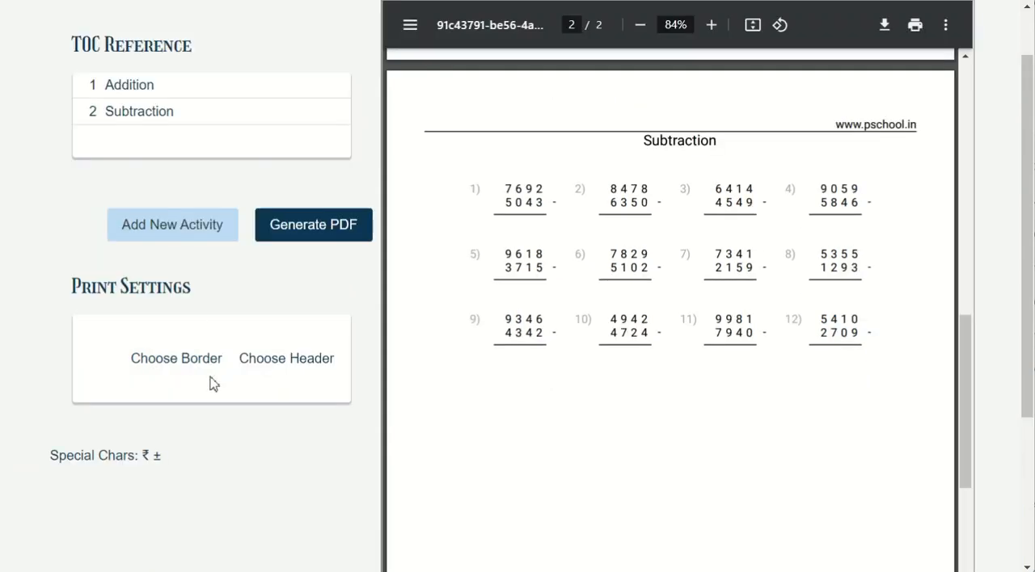
Reopen the Subtraction activity and replace its pattern with bbbb-aaaa
{"action": "left_click", "coordinate": [163, 111]}
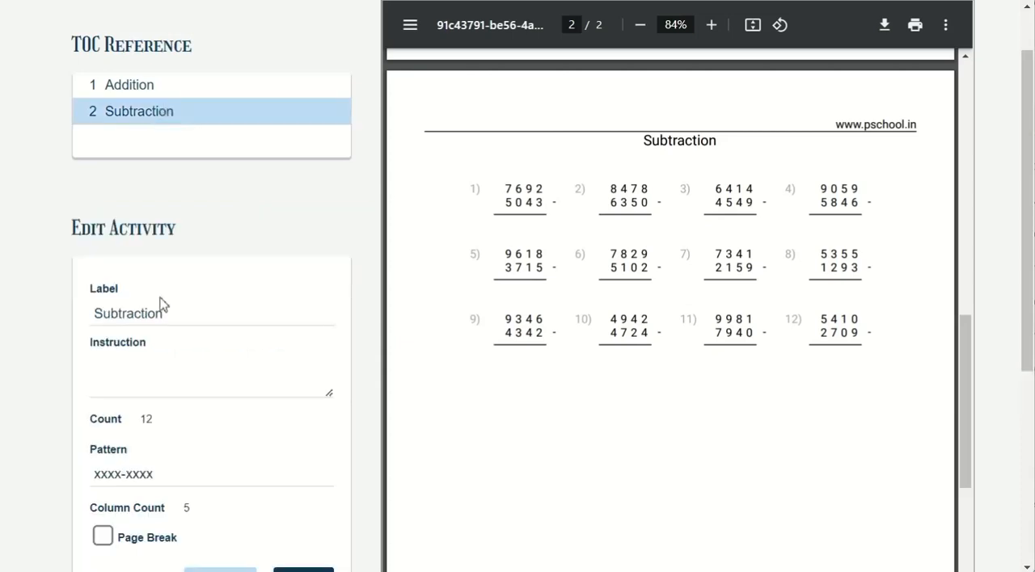
{"action": "scroll", "coordinate": [161, 303], "scroll_direction": "down", "scroll_amount": 4}
{"action": "scroll", "coordinate": [162, 274], "scroll_direction": "up", "scroll_amount": 5}
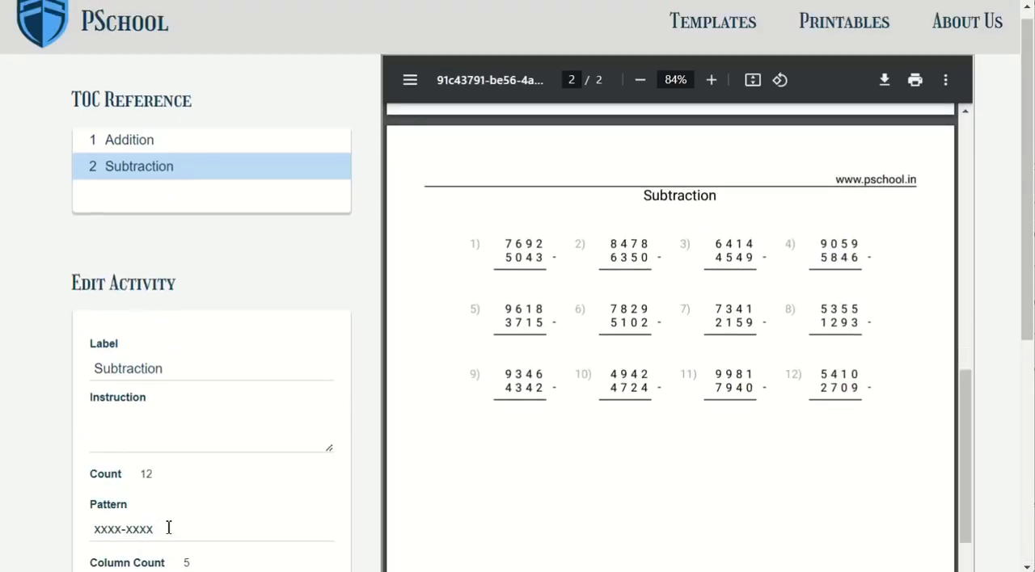
{"action": "left_click_drag", "start_coordinate": [168, 528], "coordinate": [97, 521]}
{"action": "type", "text": "bbbb-aaaa"}
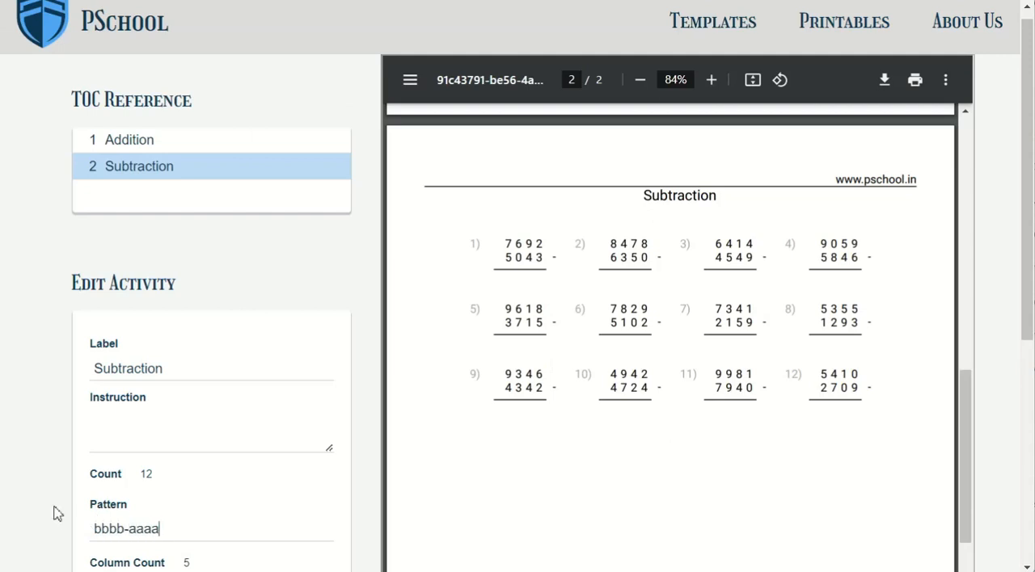
Save the Subtraction activity with a count of 32 and regenerate the PDF to check its problems
{"action": "left_click_drag", "start_coordinate": [1027, 314], "coordinate": [1028, 374]}
{"action": "left_click", "coordinate": [159, 367]}
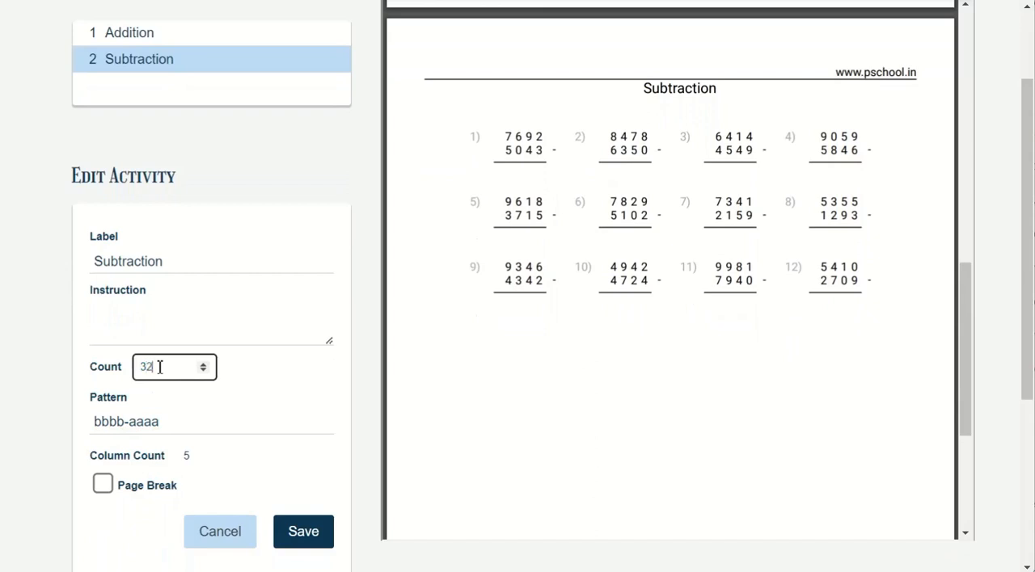
{"action": "left_click", "coordinate": [307, 537]}
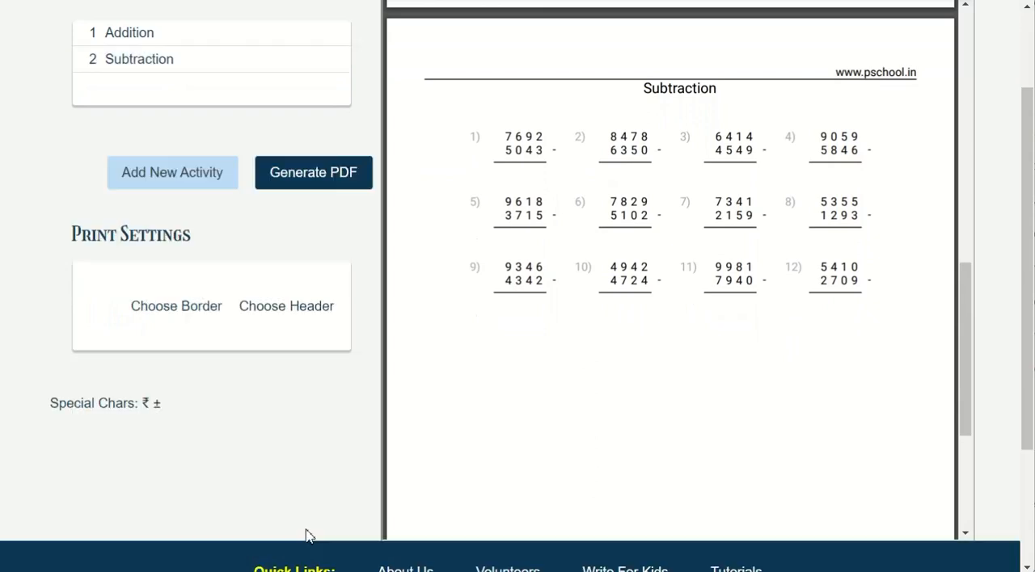
{"action": "left_click", "coordinate": [316, 184]}
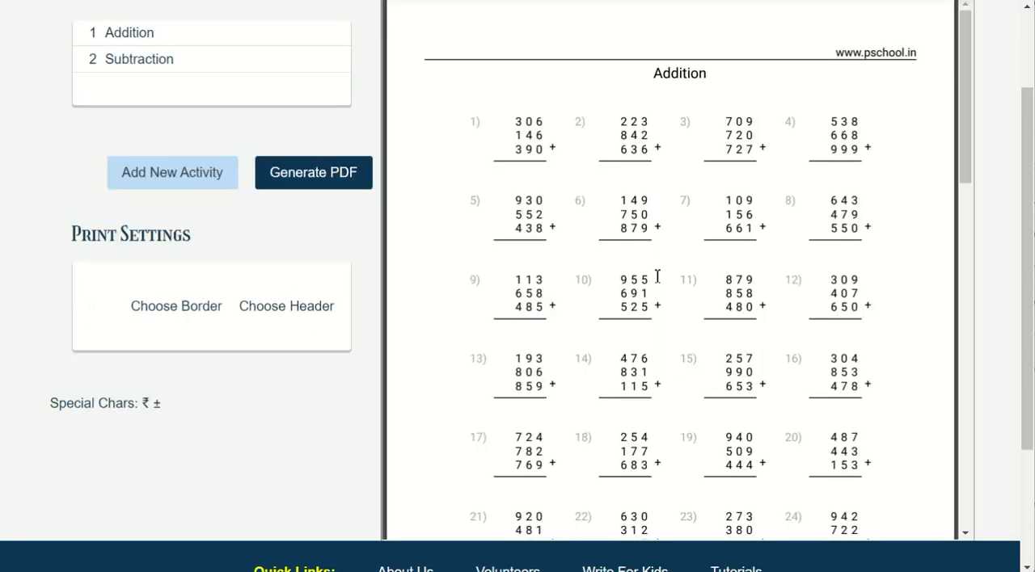
{"action": "left_click_drag", "start_coordinate": [966, 180], "coordinate": [969, 465]}
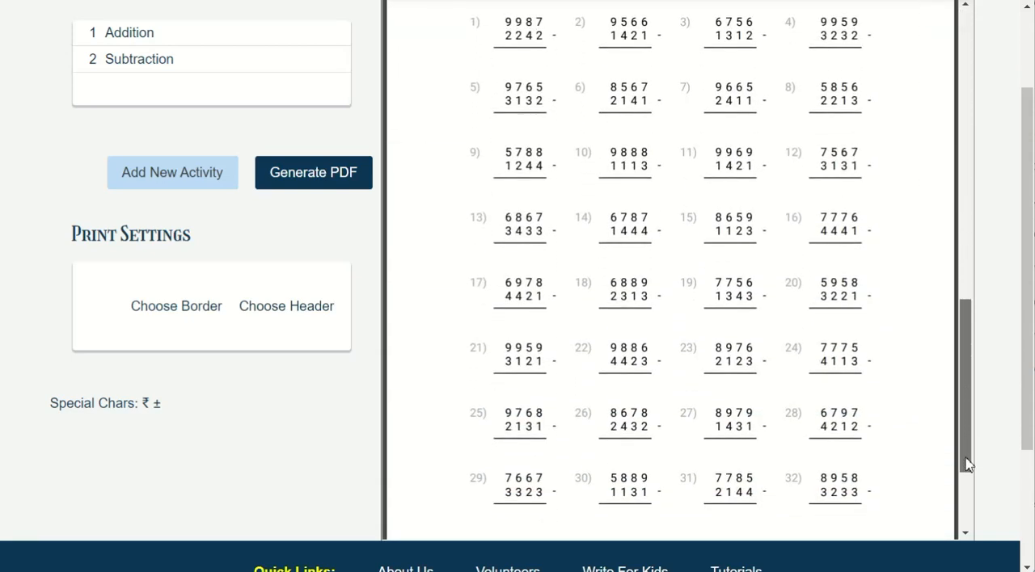
Add a Quick Math activity with a count of 30 and regenerate the PDF to review its problems
{"action": "left_click", "coordinate": [172, 172]}
{"action": "left_click", "coordinate": [189, 243]}
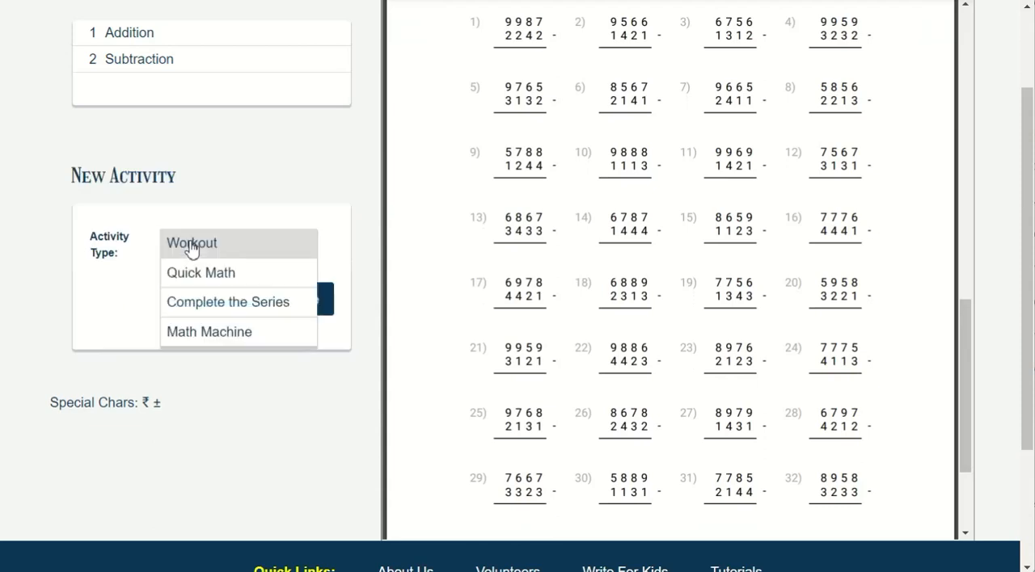
{"action": "left_click", "coordinate": [194, 270]}
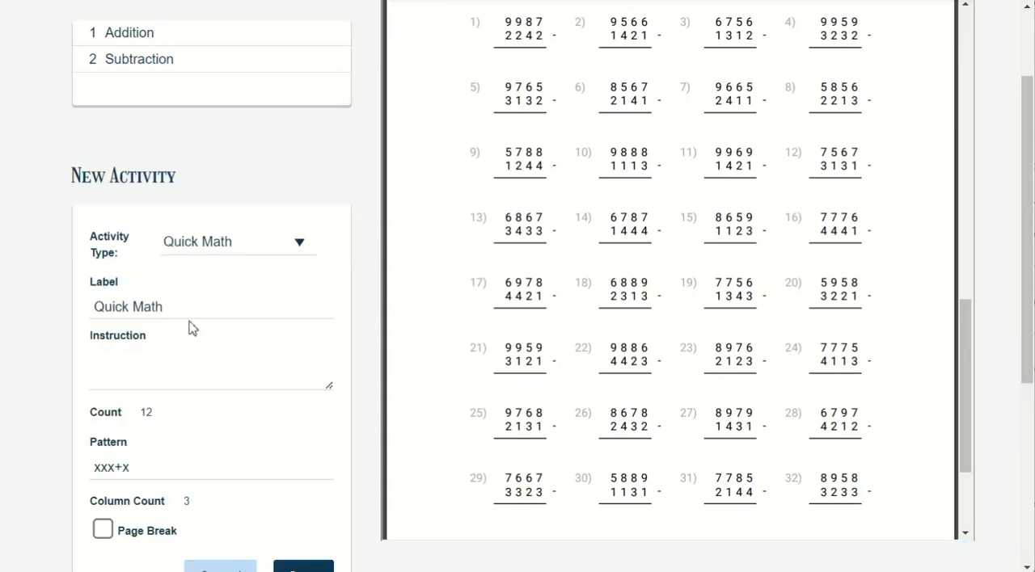
{"action": "left_click", "coordinate": [158, 414]}
{"action": "type", "text": "30"}
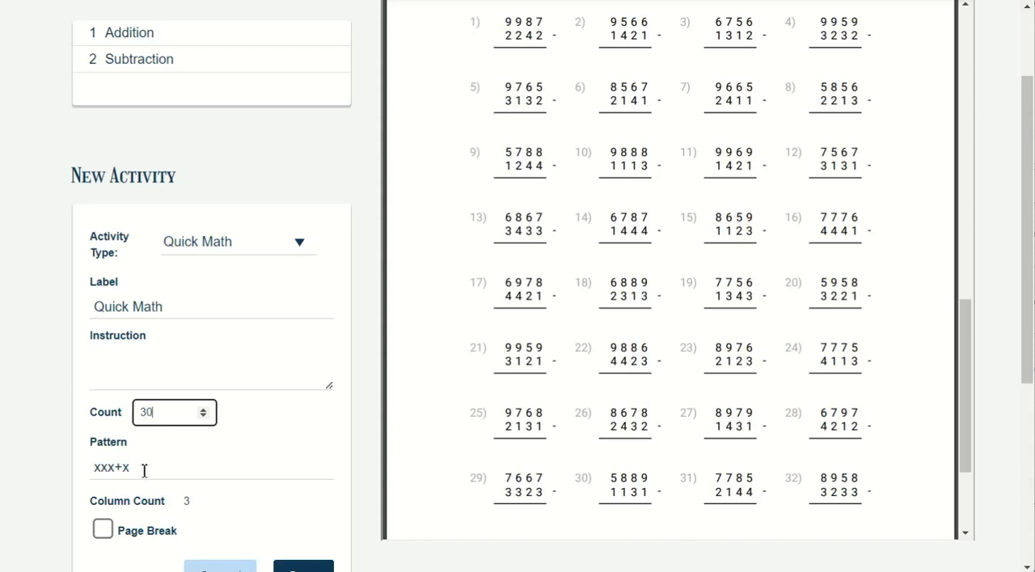
{"action": "scroll", "coordinate": [154, 470], "scroll_direction": "down", "scroll_amount": 4}
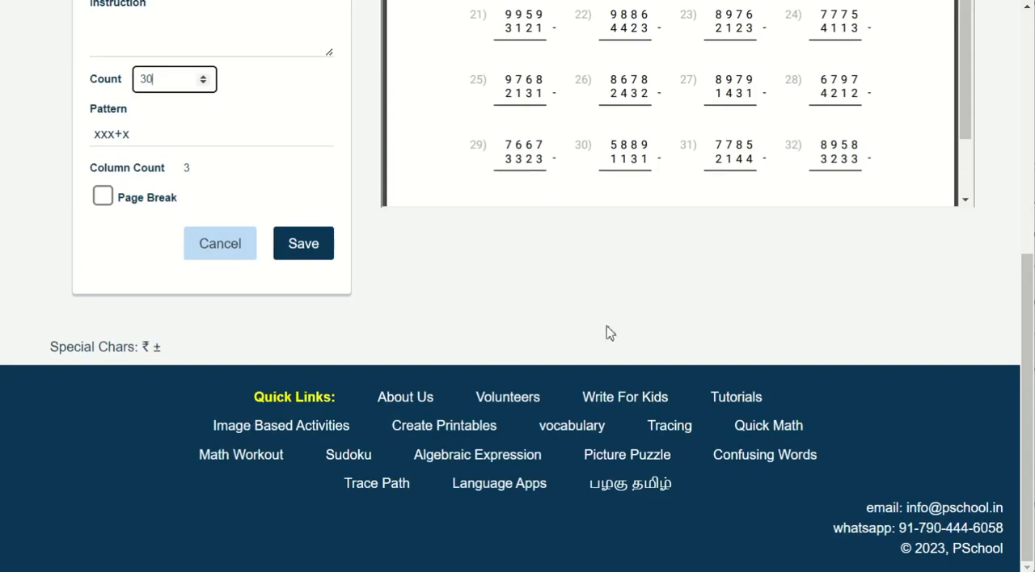
{"action": "left_click", "coordinate": [323, 251]}
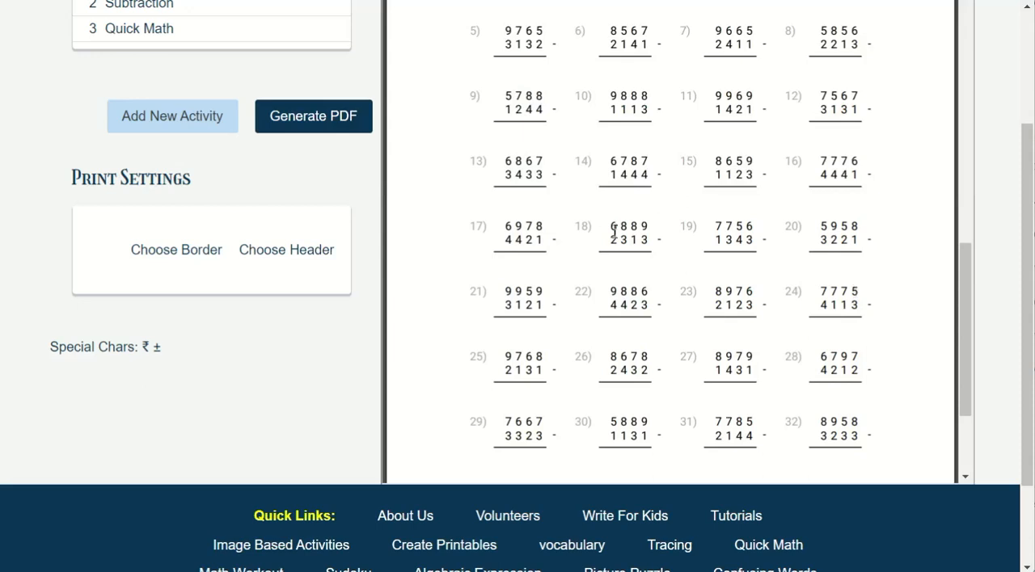
{"action": "left_click", "coordinate": [308, 123]}
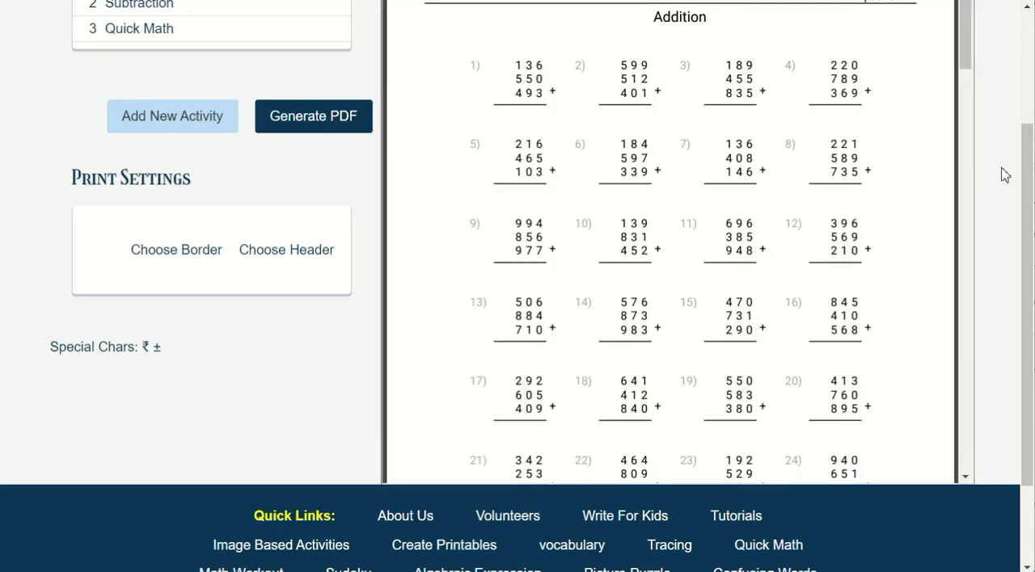
{"action": "left_click_drag", "start_coordinate": [960, 66], "coordinate": [962, 349]}
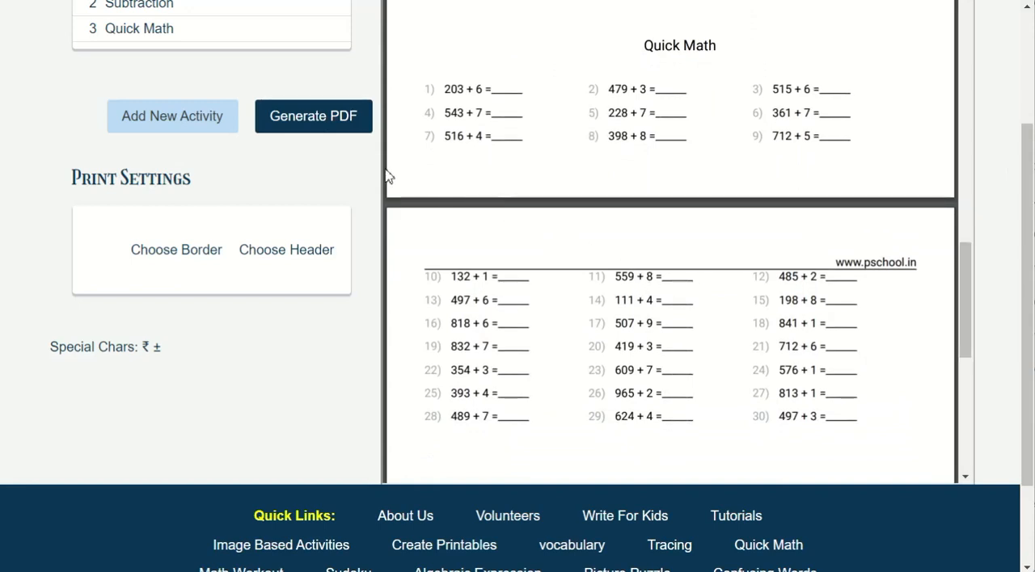
Start a second Quick Math activity and set its pattern to xxx/2
{"action": "left_click", "coordinate": [172, 122]}
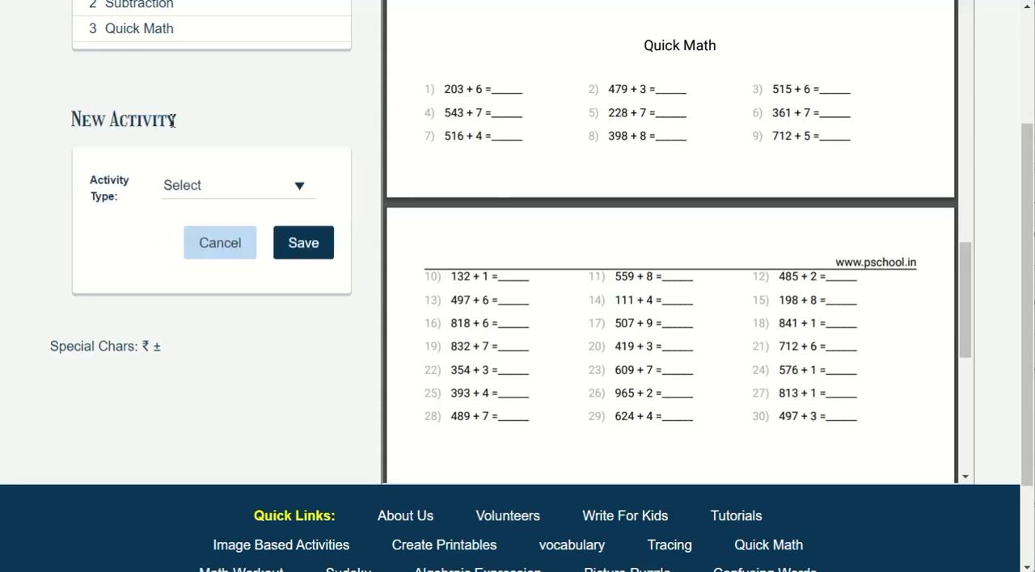
{"action": "left_click", "coordinate": [208, 191]}
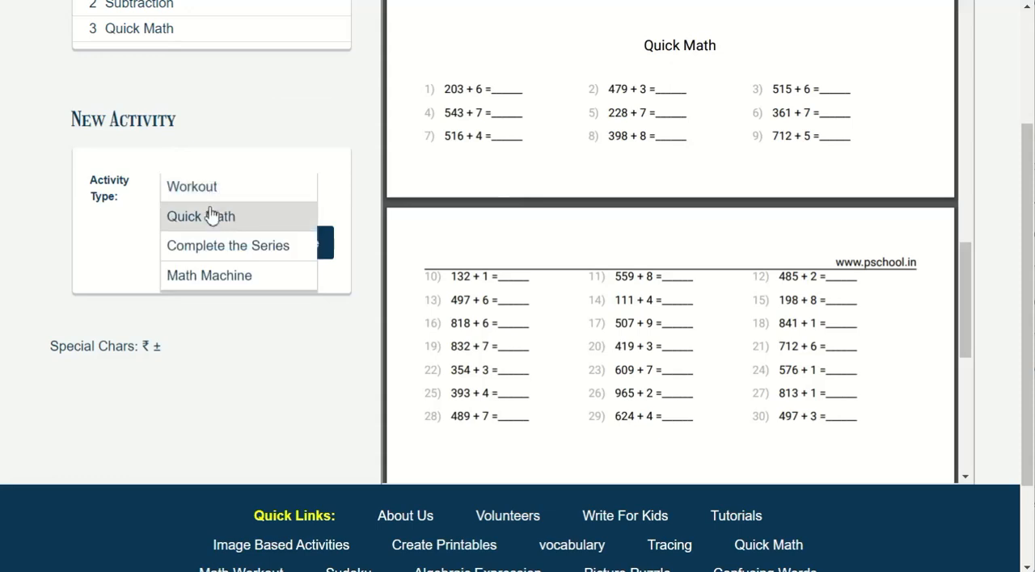
{"action": "left_click", "coordinate": [212, 215]}
{"action": "left_click", "coordinate": [141, 415]}
{"action": "left_click_drag", "start_coordinate": [130, 416], "coordinate": [120, 416]}
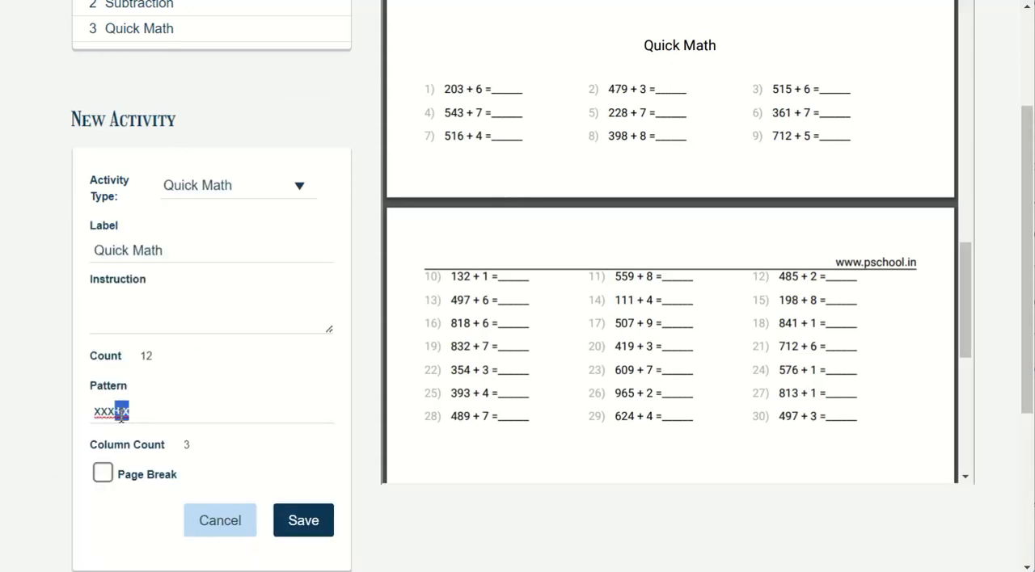
{"action": "type", "text": "/2"}
Set the division activity's count to 30, save it and regenerate the PDF to review its problems
{"action": "double_click", "coordinate": [143, 357]}
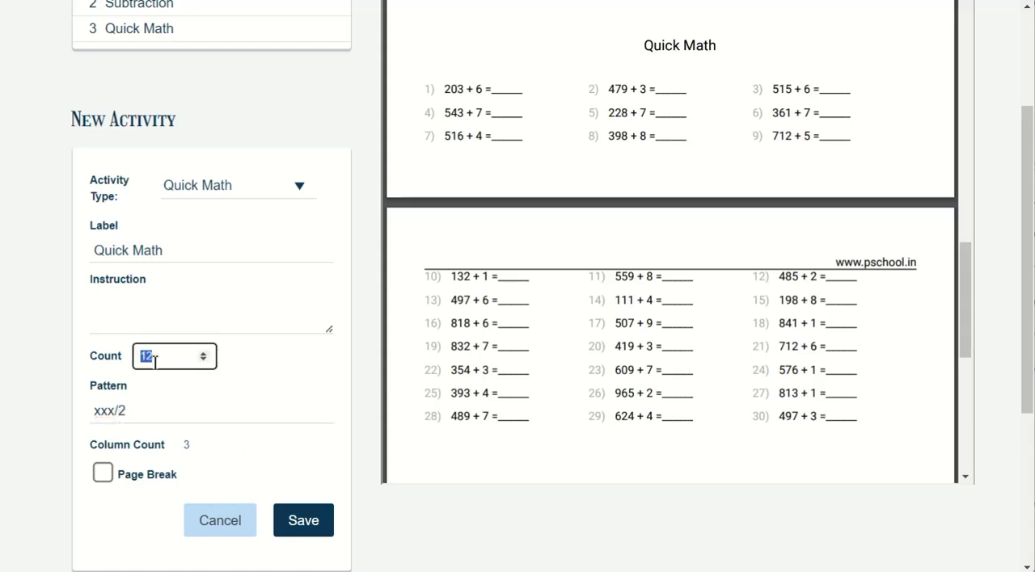
{"action": "type", "text": "30"}
{"action": "left_click", "coordinate": [304, 521]}
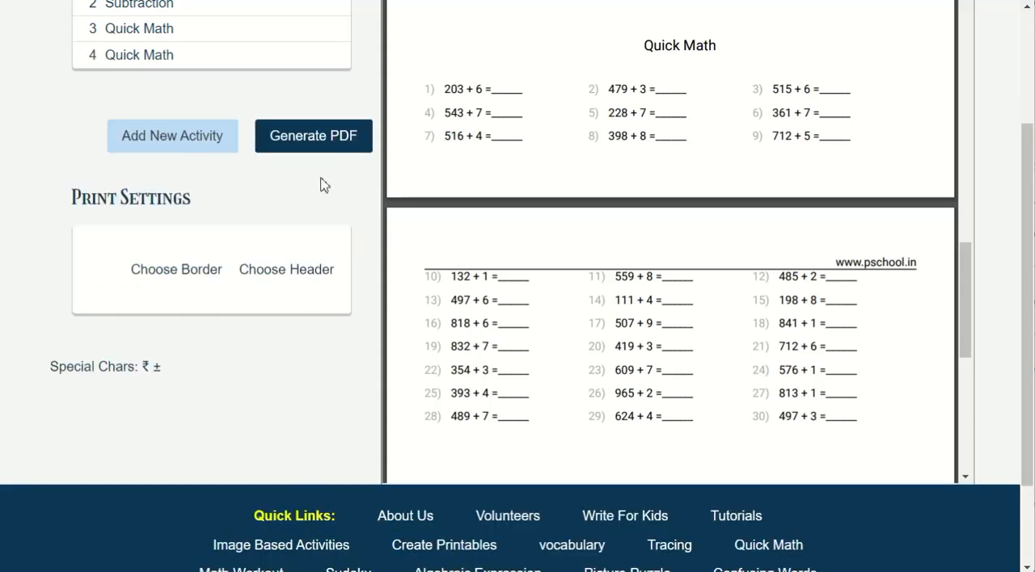
{"action": "left_click", "coordinate": [333, 135]}
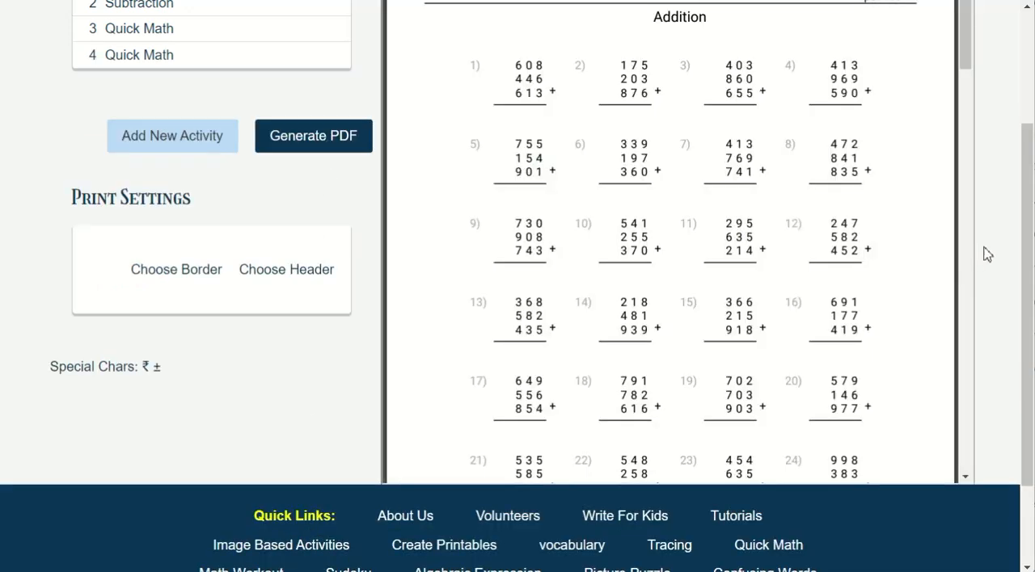
{"action": "left_click_drag", "start_coordinate": [967, 64], "coordinate": [970, 423]}
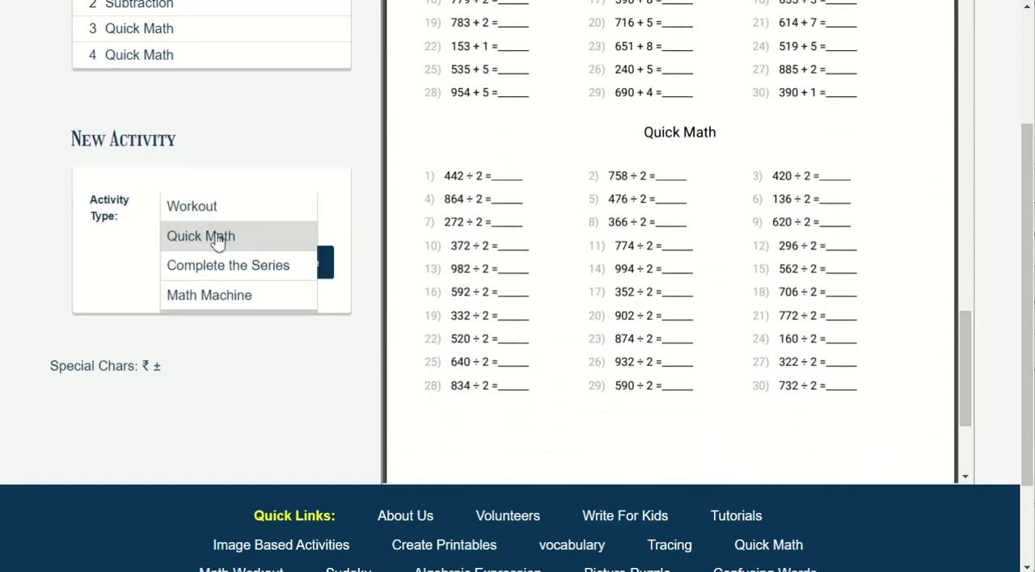
Start another Quick Math activity and label it Subtraction
{"action": "left_click", "coordinate": [216, 236]}
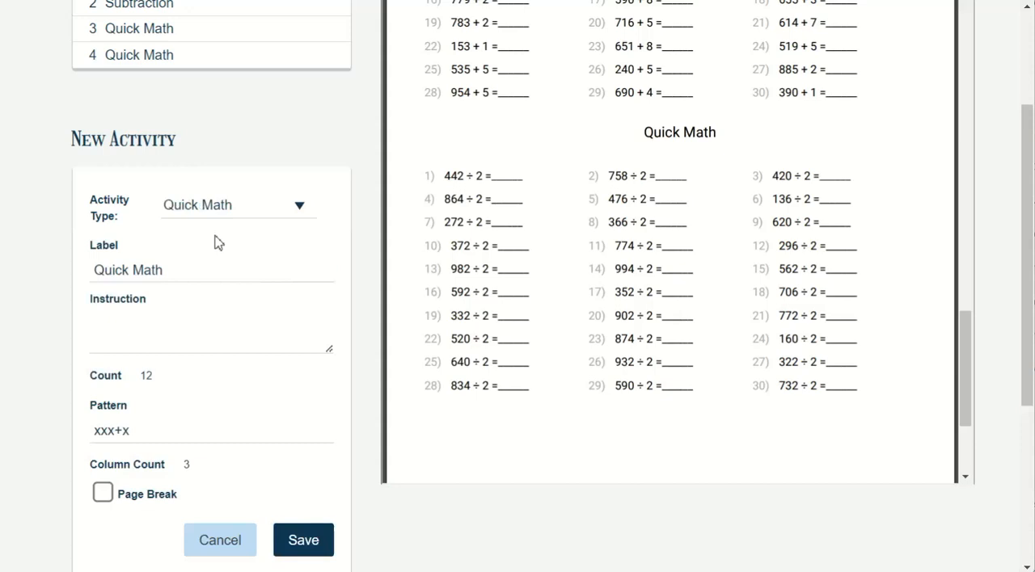
{"action": "triple_click", "coordinate": [176, 269]}
{"action": "type", "text": "S"}
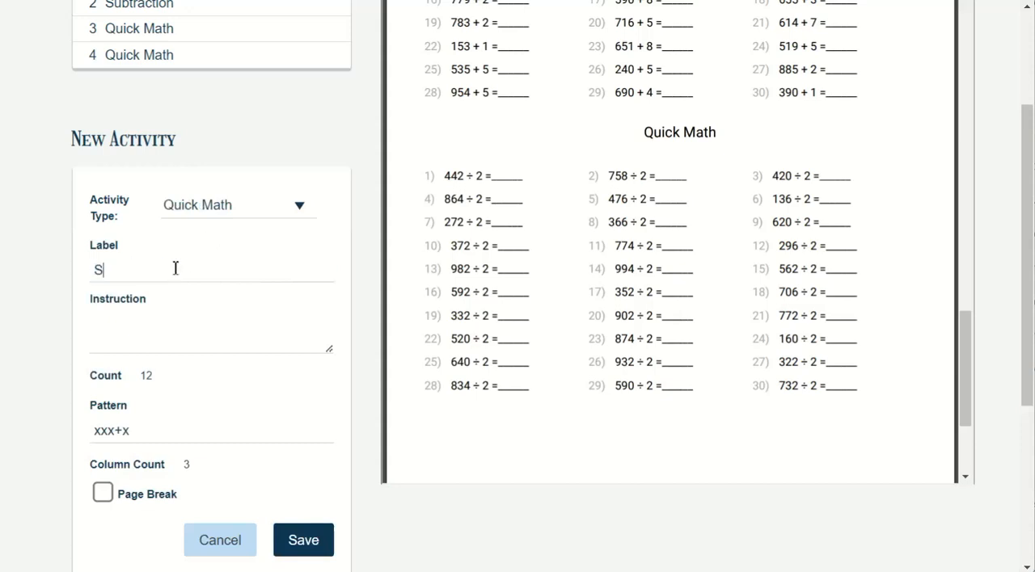
{"action": "type", "text": "ubtraction"}
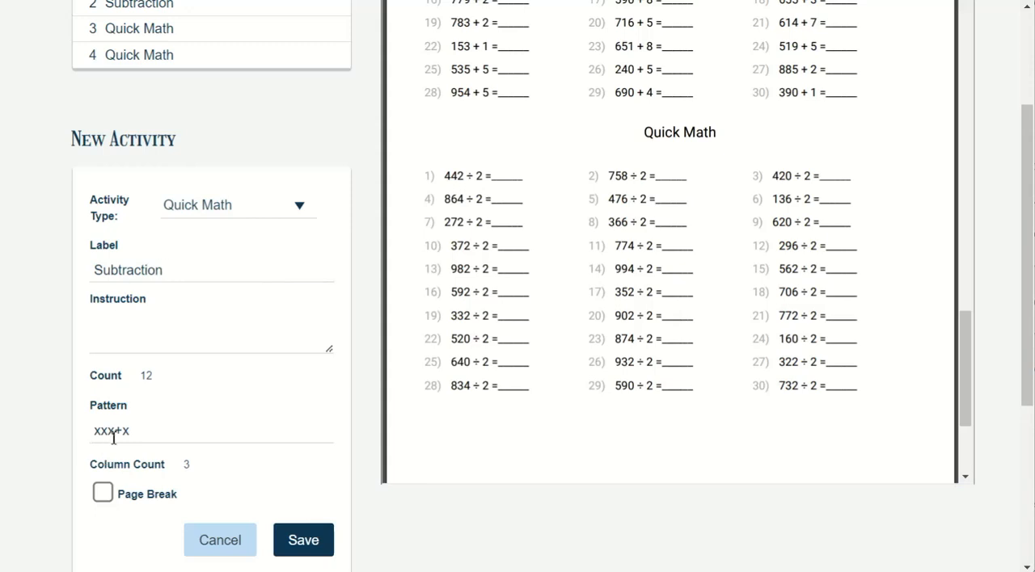
Change the pattern to subtract two-digit numbers from whole hundreds, save the activity and regenerate the PDF to review it
{"action": "left_click_drag", "start_coordinate": [120, 433], "coordinate": [165, 433]}
{"action": "key", "text": "BackSpace"}
{"action": "key", "text": "BackSpace"}
{"action": "type", "text": "00"}
{"action": "left_click", "coordinate": [298, 535]}
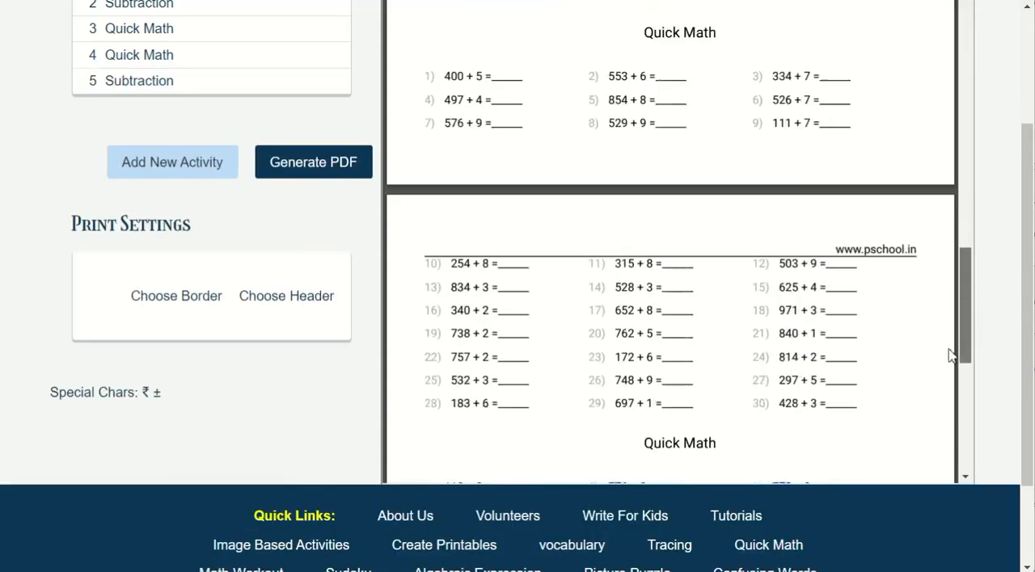
{"action": "left_click_drag", "start_coordinate": [949, 350], "coordinate": [956, 461]}
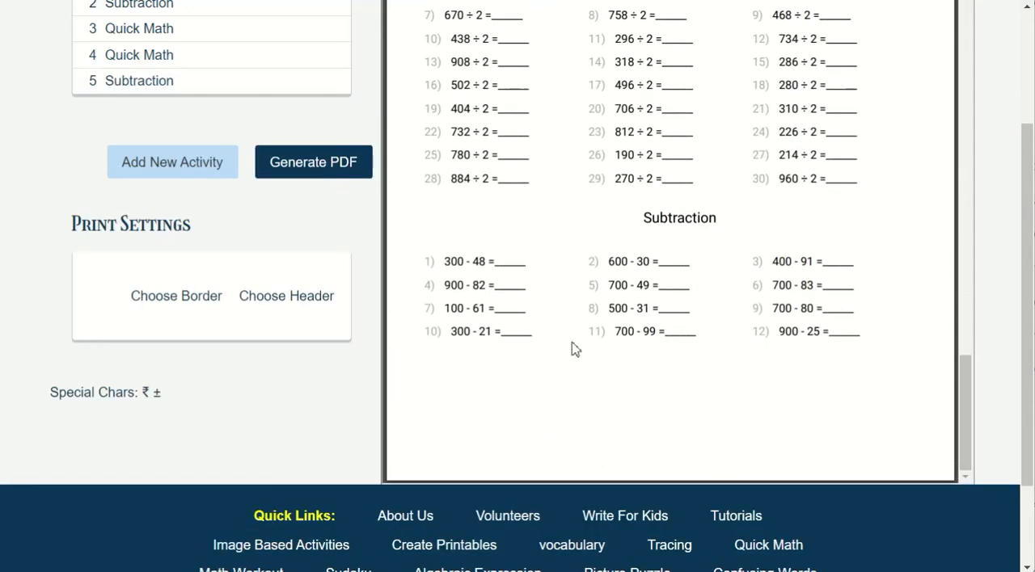
{"action": "scroll", "coordinate": [667, 341], "scroll_direction": "up", "scroll_amount": 8}
Add a Complete the Series activity of type mixed with pattern xx+x and regenerate the PDF to review its problems
{"action": "left_click", "coordinate": [180, 165]}
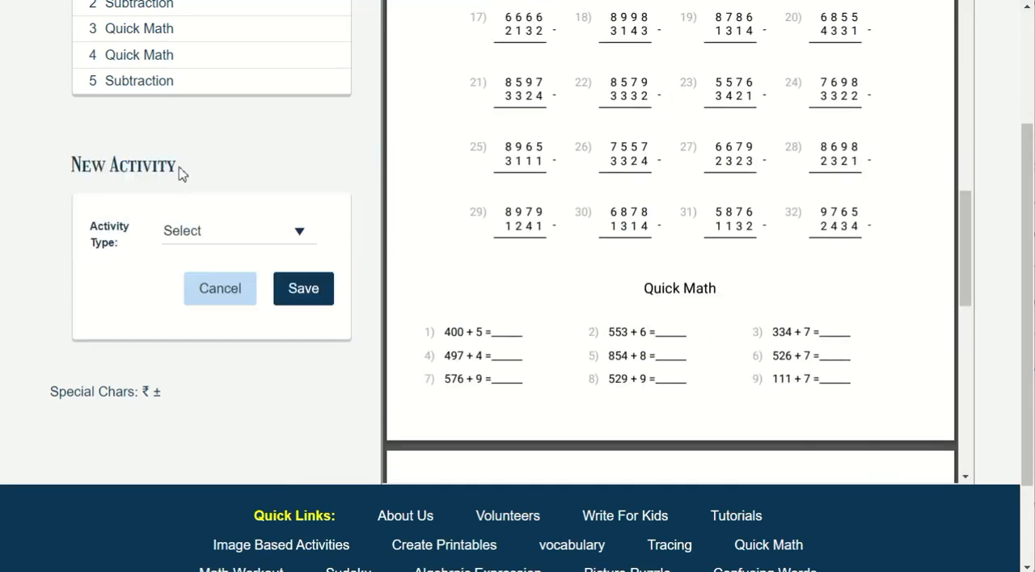
{"action": "left_click", "coordinate": [201, 231]}
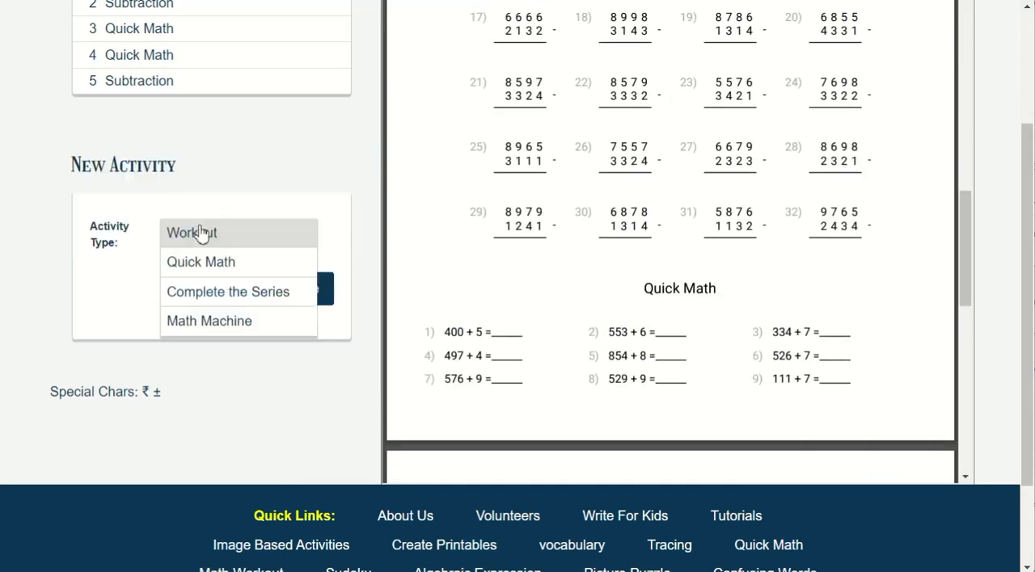
{"action": "left_click", "coordinate": [217, 293]}
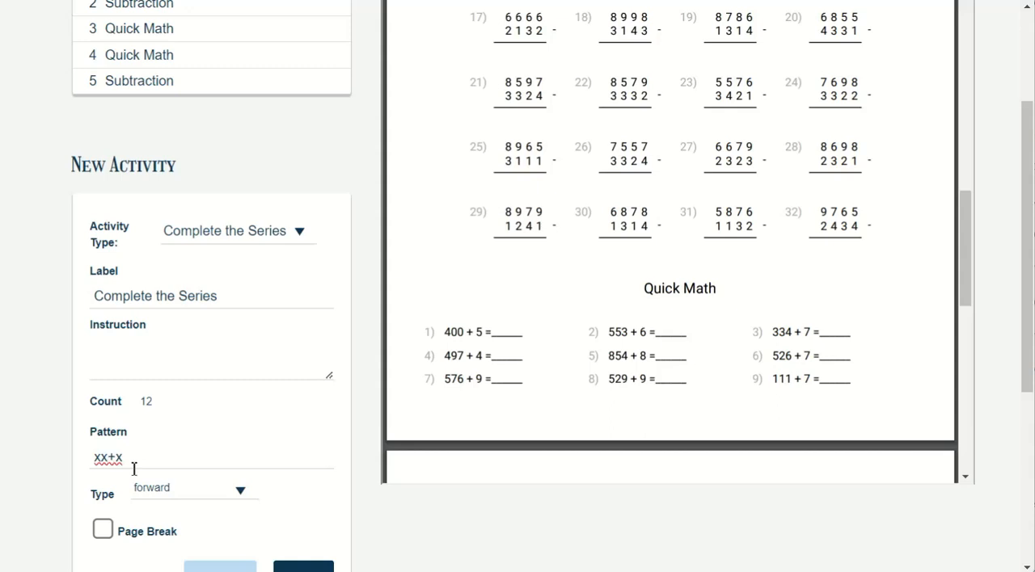
{"action": "left_click", "coordinate": [173, 494]}
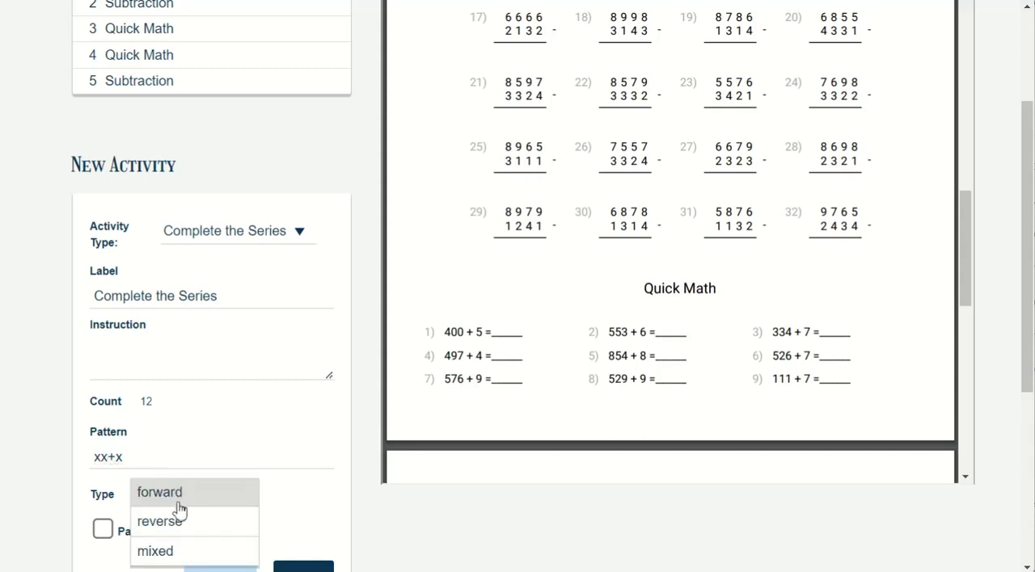
{"action": "left_click", "coordinate": [184, 558]}
{"action": "left_click", "coordinate": [303, 566]}
{"action": "left_click_drag", "start_coordinate": [959, 380], "coordinate": [965, 443]}
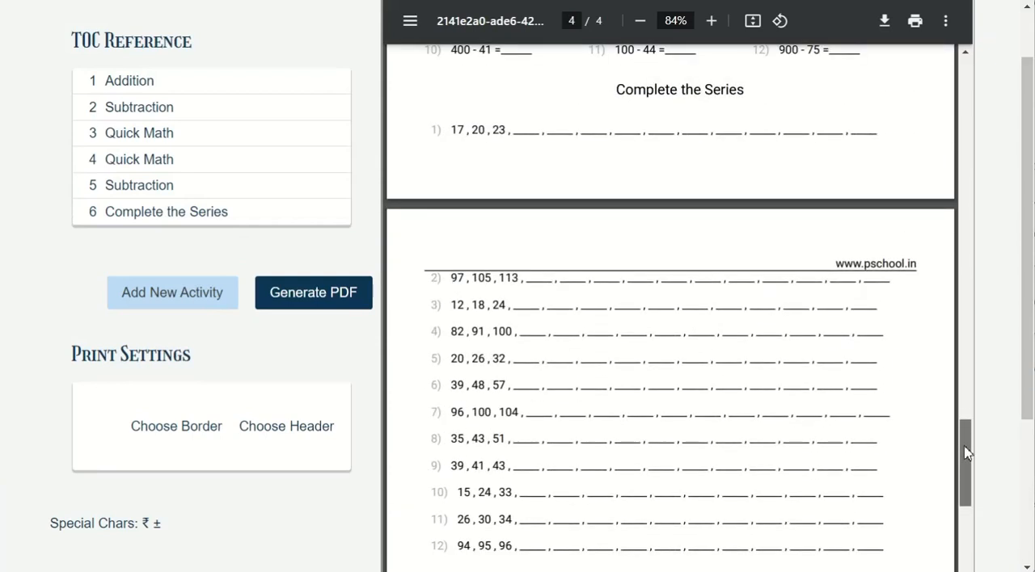
Add a Math Machine activity with its default count and pattern and regenerate the PDF to check its layout
{"action": "left_click", "coordinate": [173, 292]}
{"action": "left_click", "coordinate": [201, 364]}
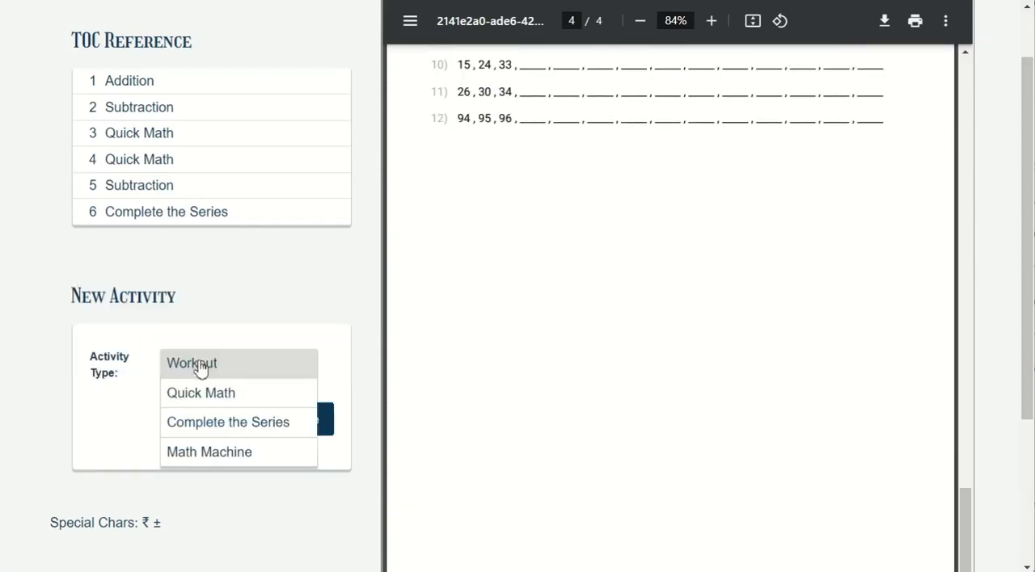
{"action": "left_click", "coordinate": [191, 452]}
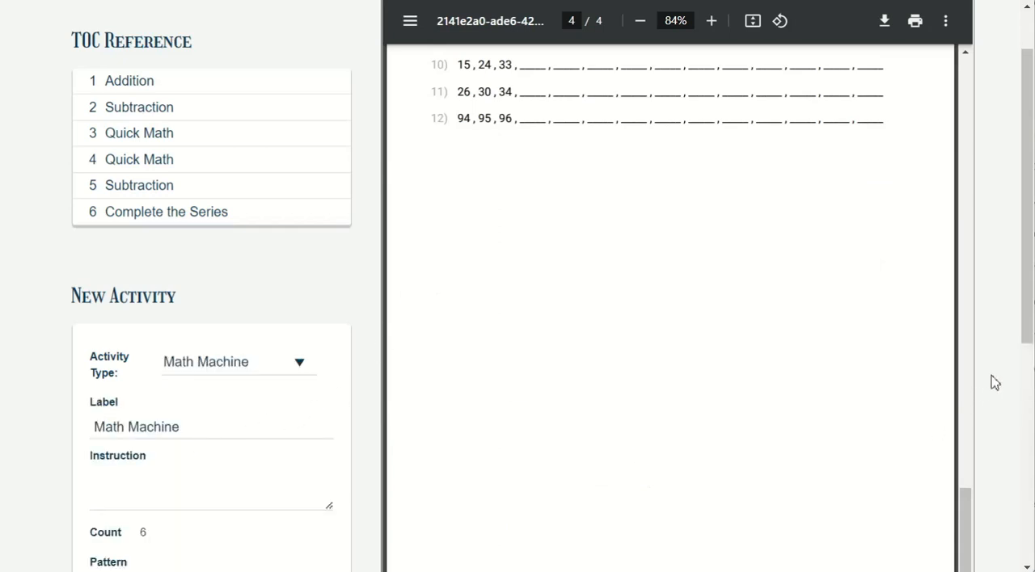
{"action": "scroll", "coordinate": [981, 392], "scroll_direction": "down", "scroll_amount": 3}
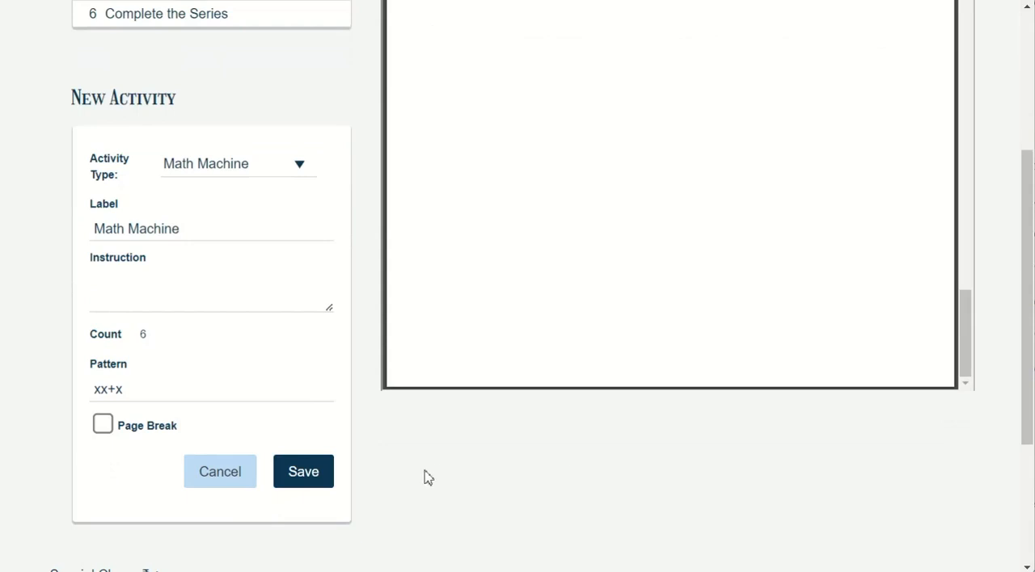
{"action": "left_click", "coordinate": [322, 483]}
{"action": "scroll", "coordinate": [956, 433], "scroll_direction": "down", "scroll_amount": 5}
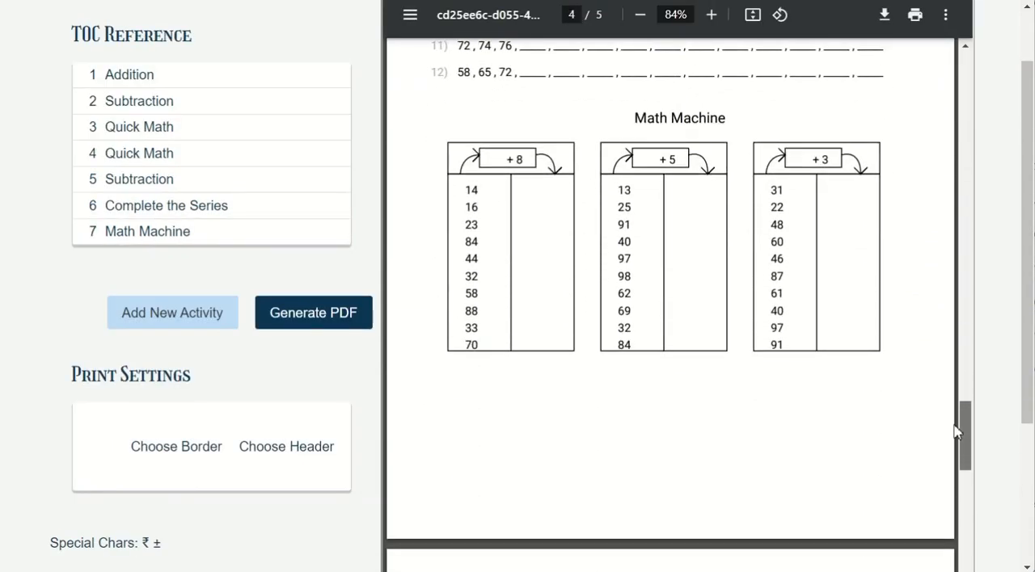
{"action": "left_click_drag", "start_coordinate": [956, 433], "coordinate": [887, 427]}
Enable a page break for the Complete the Series activity, save it and regenerate the PDF to check the page layout
{"action": "left_click", "coordinate": [158, 212]}
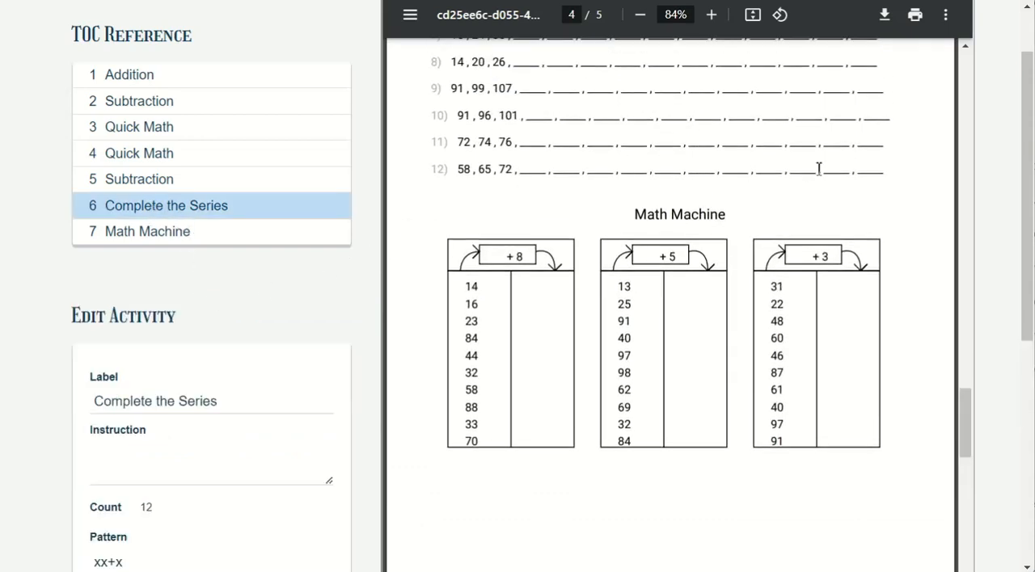
{"action": "left_click_drag", "start_coordinate": [1025, 225], "coordinate": [1028, 299]}
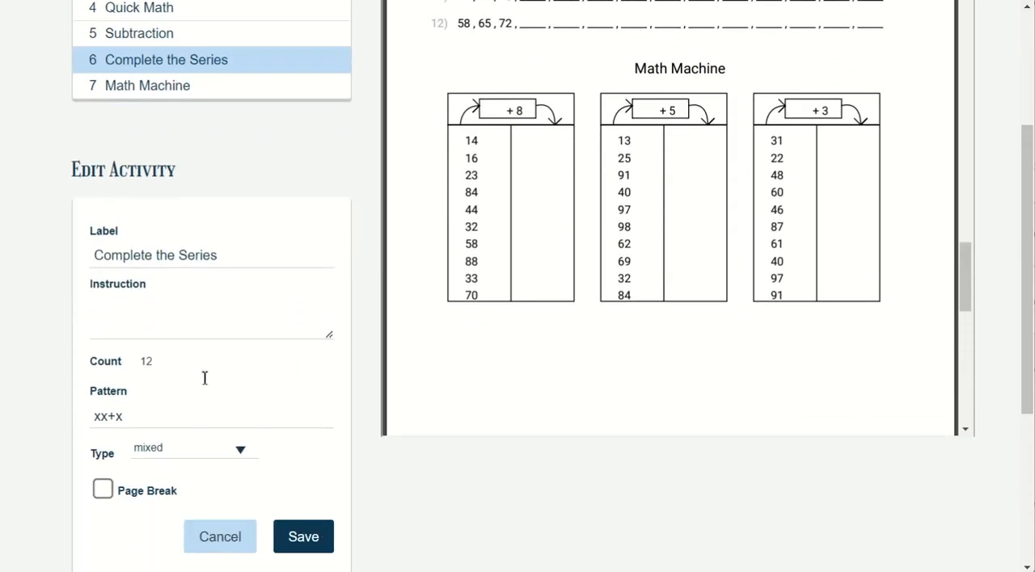
{"action": "left_click", "coordinate": [102, 490]}
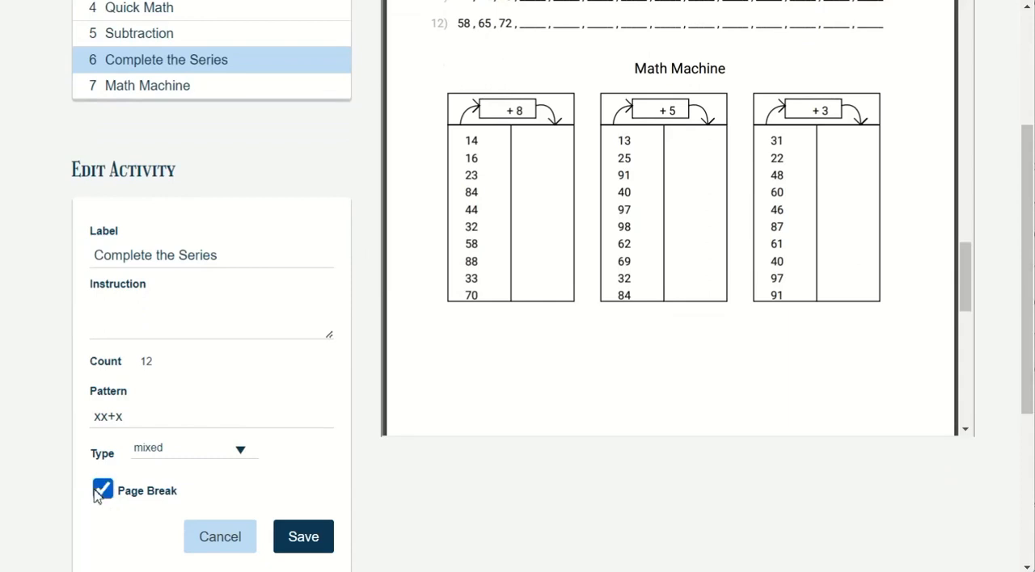
{"action": "left_click", "coordinate": [307, 541]}
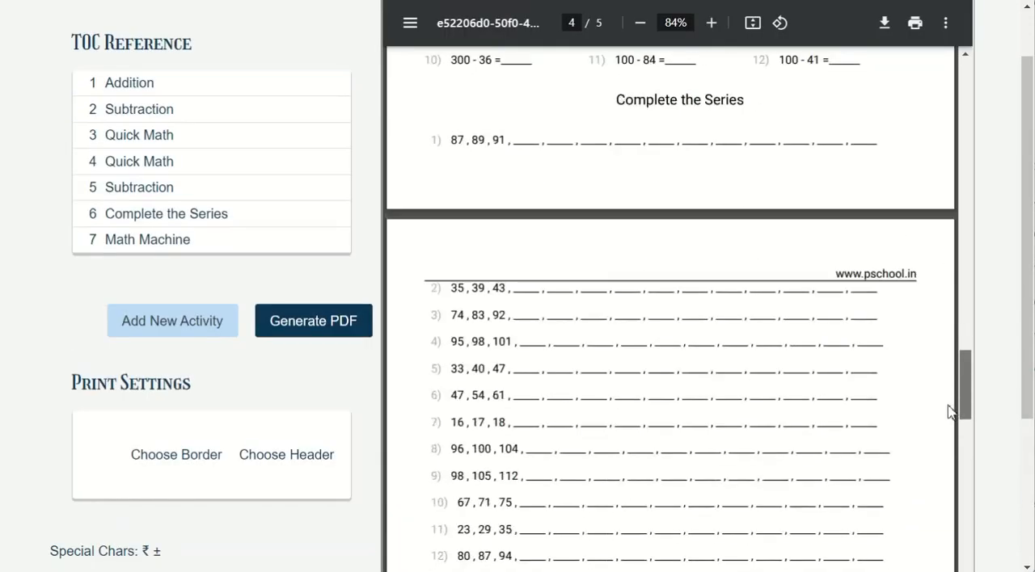
{"action": "left_click_drag", "start_coordinate": [949, 406], "coordinate": [944, 495]}
{"action": "left_click_drag", "start_coordinate": [946, 470], "coordinate": [951, 540]}
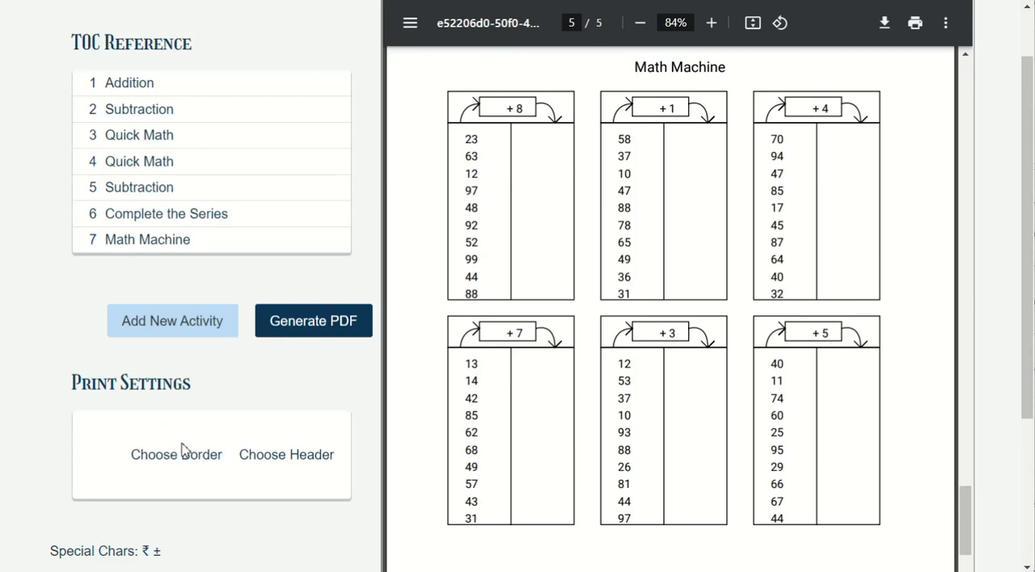
Replace the worksheet's header text with My School Name and regenerate the PDF to check the header
{"action": "left_click", "coordinate": [269, 461]}
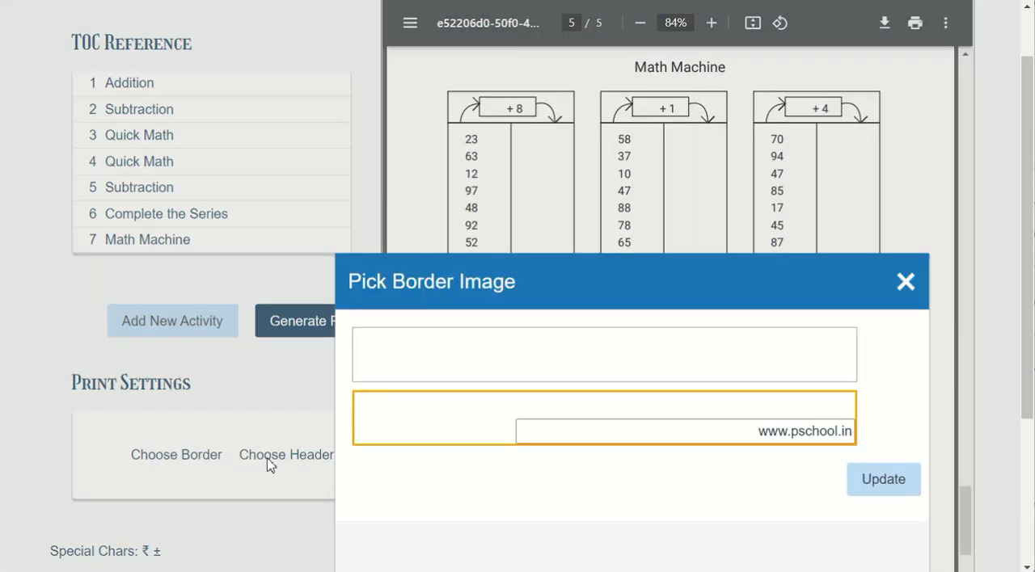
{"action": "left_click_drag", "start_coordinate": [591, 295], "coordinate": [504, 191]}
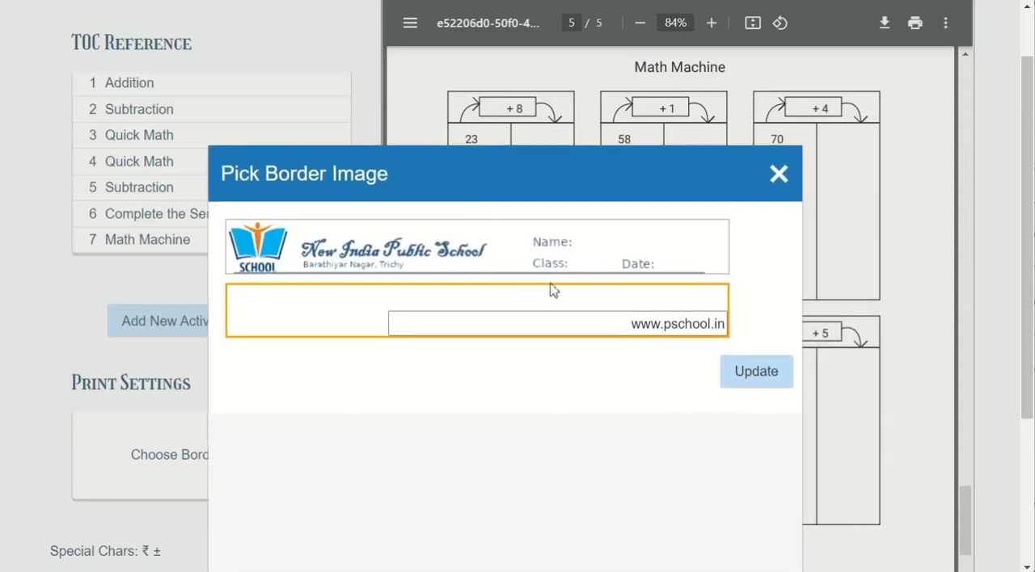
{"action": "left_click_drag", "start_coordinate": [638, 326], "coordinate": [747, 329]}
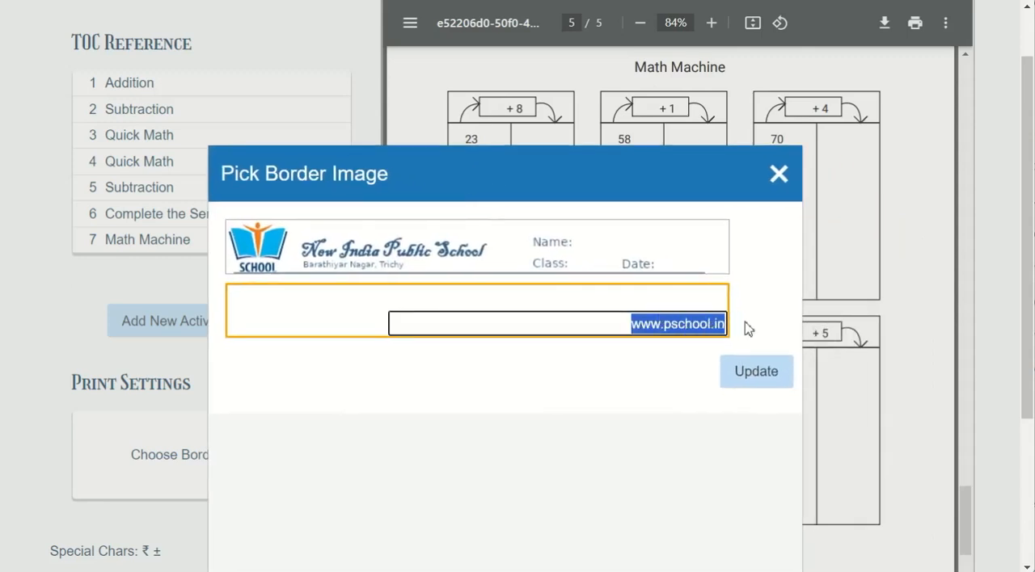
{"action": "type", "text": "My S"}
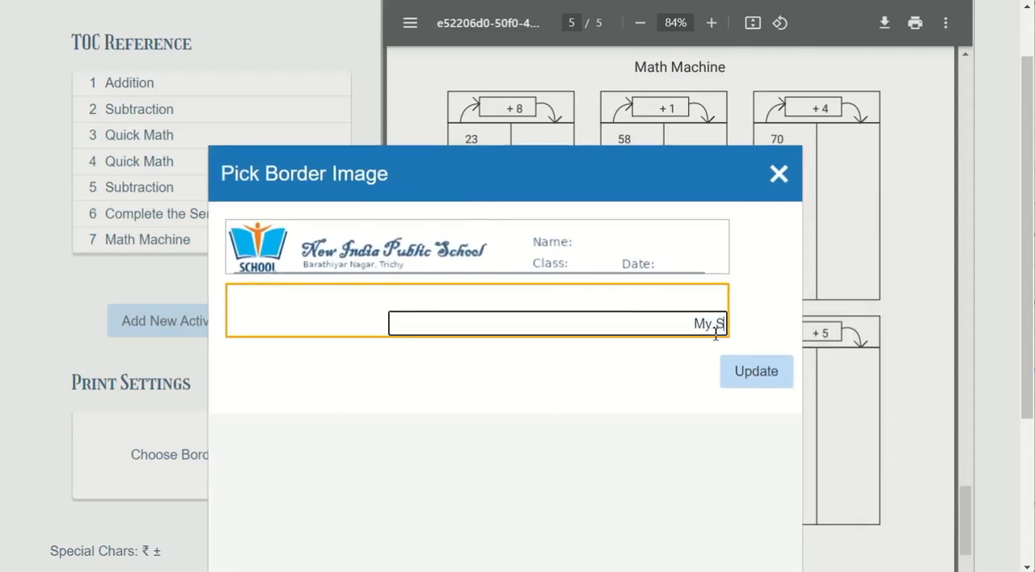
{"action": "type", "text": "chool Name"}
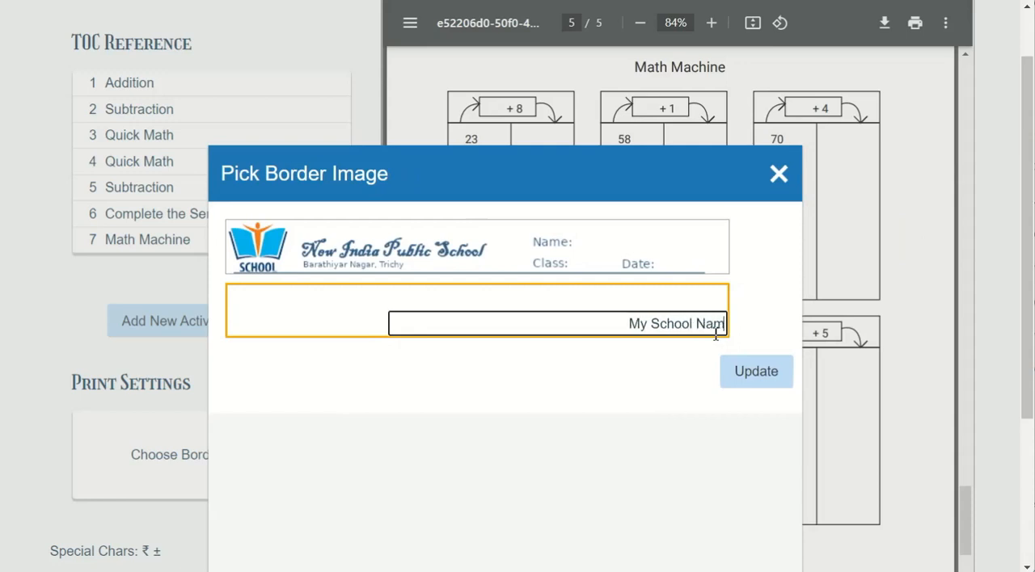
{"action": "key", "text": "Return"}
{"action": "mouse_move", "coordinate": [1028, 224]}
{"action": "left_mouse_down"}
{"action": "mouse_move", "coordinate": [1030, 258]}
{"action": "mouse_move", "coordinate": [1029, 228]}
{"action": "left_mouse_up"}
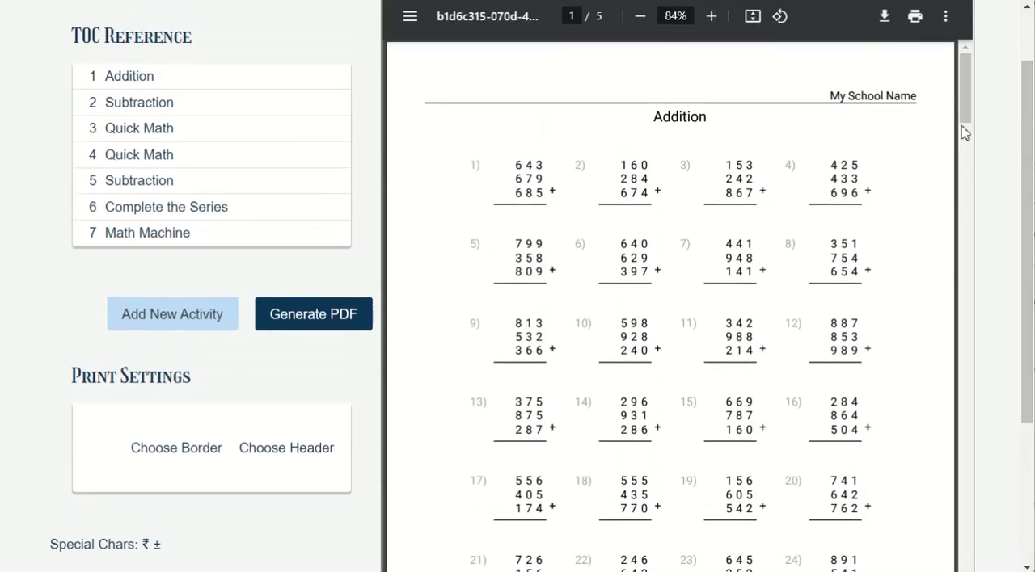
{"action": "left_click_drag", "start_coordinate": [965, 121], "coordinate": [806, 80]}
Open the download and print dialogs for the worksheet PDF, cancelling each one
{"action": "left_click", "coordinate": [885, 27]}
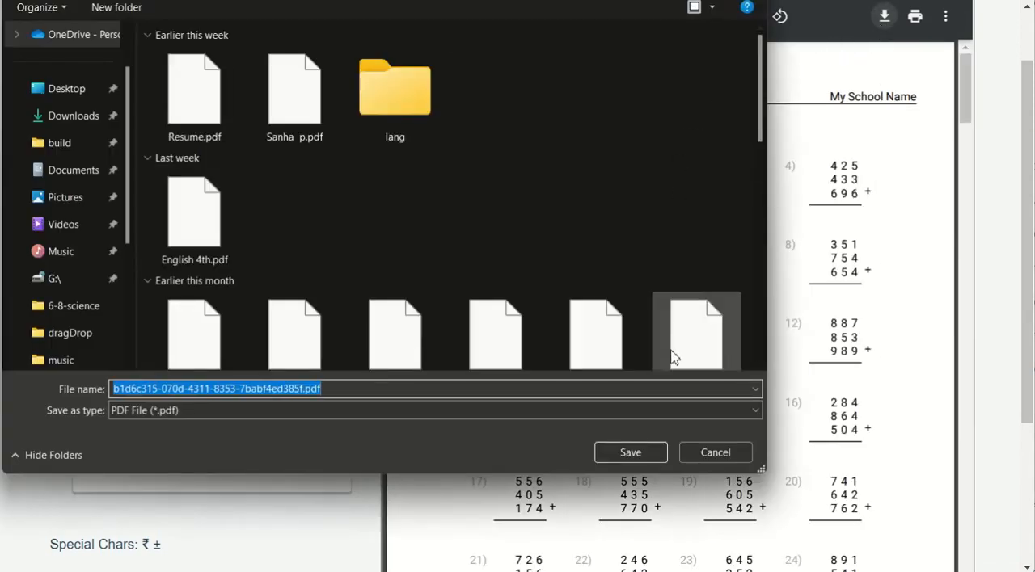
{"action": "left_click", "coordinate": [713, 455]}
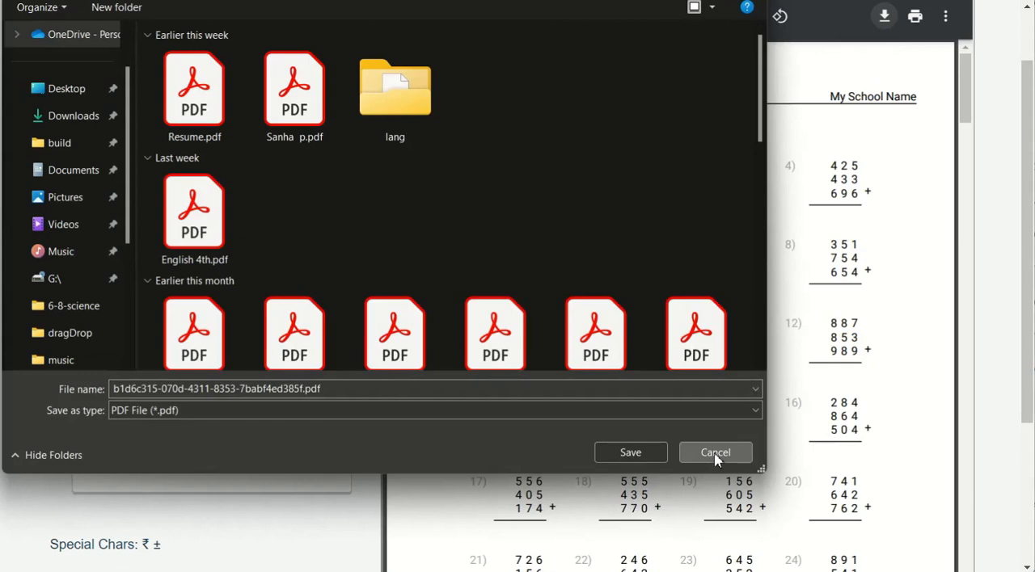
{"action": "left_click", "coordinate": [914, 15]}
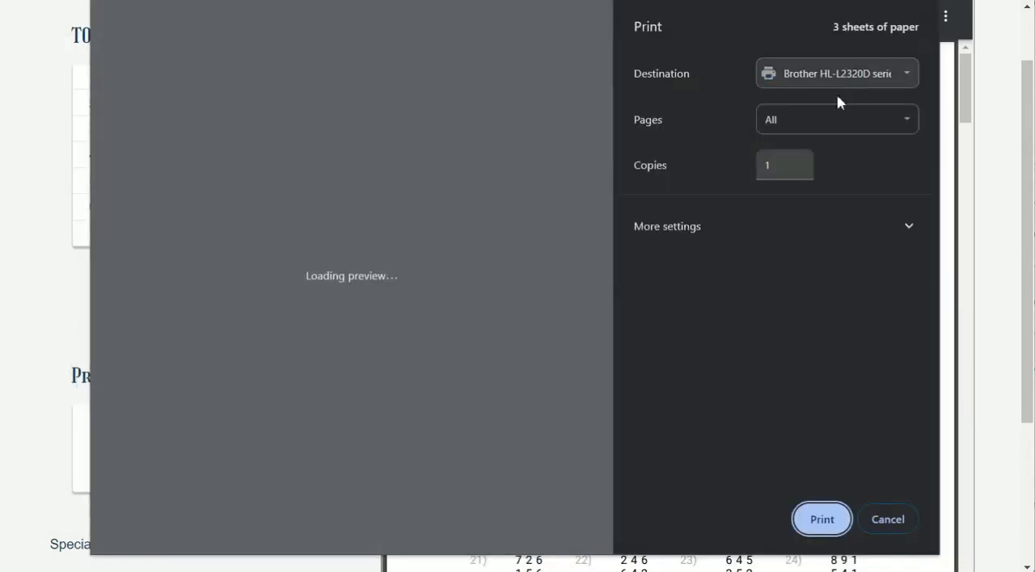
{"action": "left_click", "coordinate": [887, 514]}
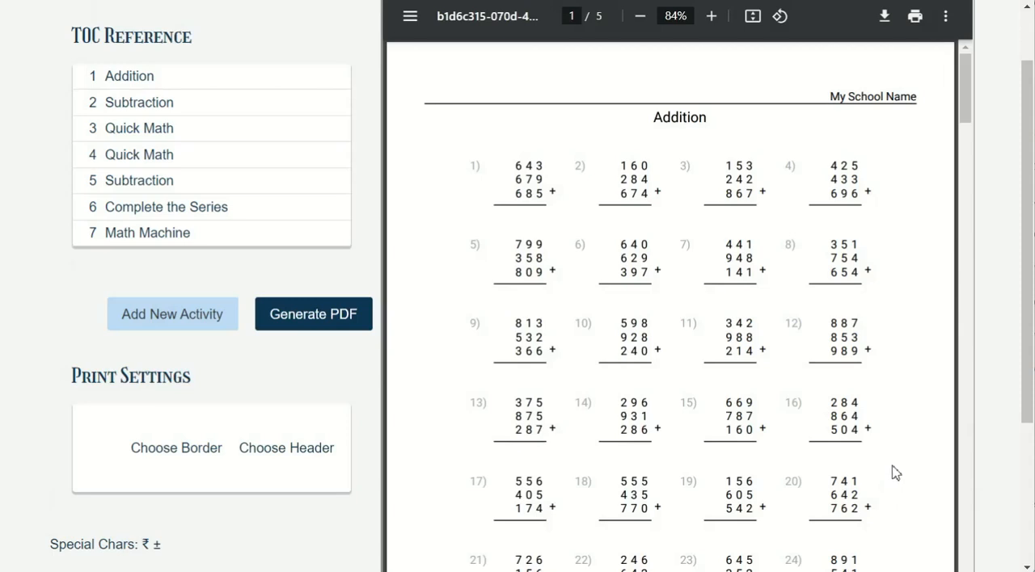